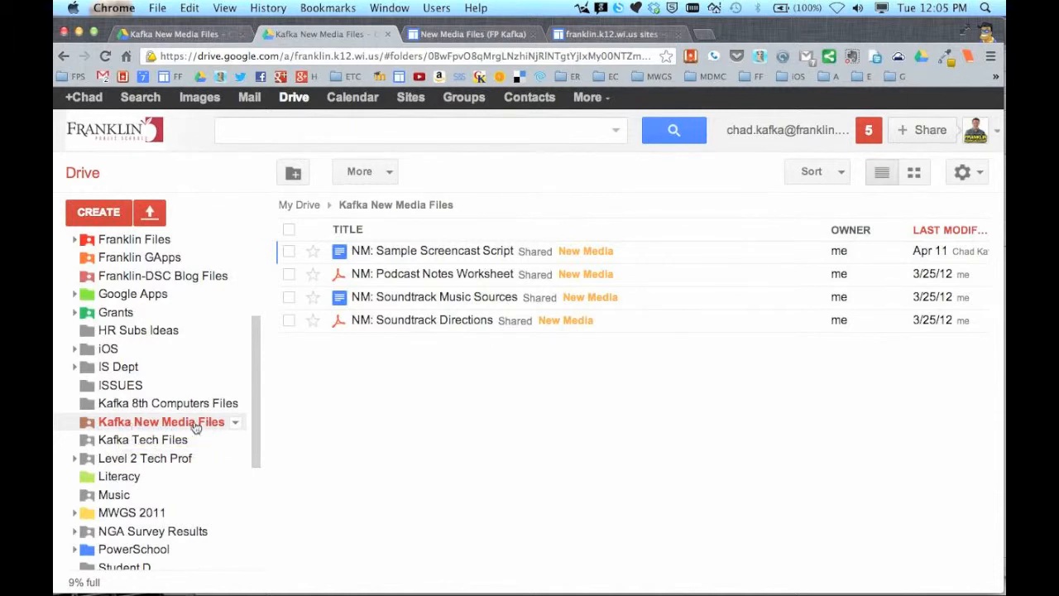
Review the sharing settings and visibility options of the Kafka New Media Files folder without changing them
left_click(236, 424)
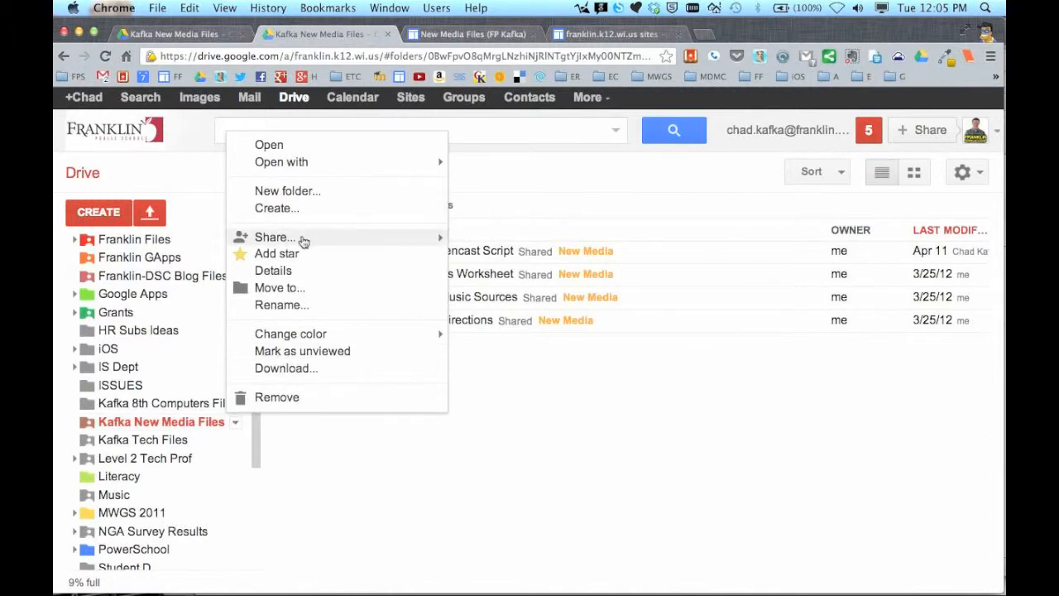
mouse_move(304, 240)
left_click(497, 247)
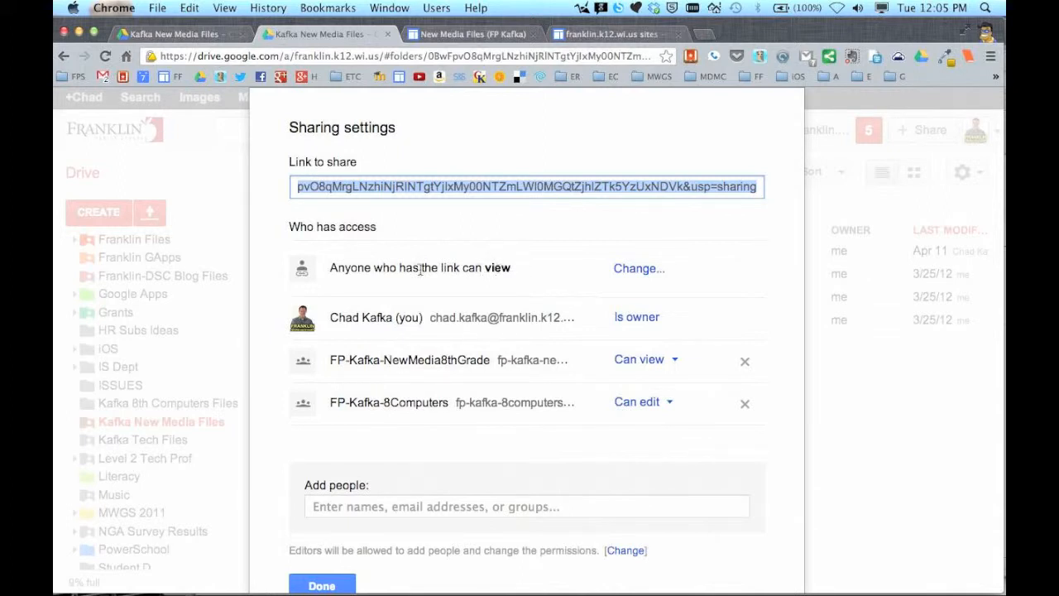
left_click(632, 274)
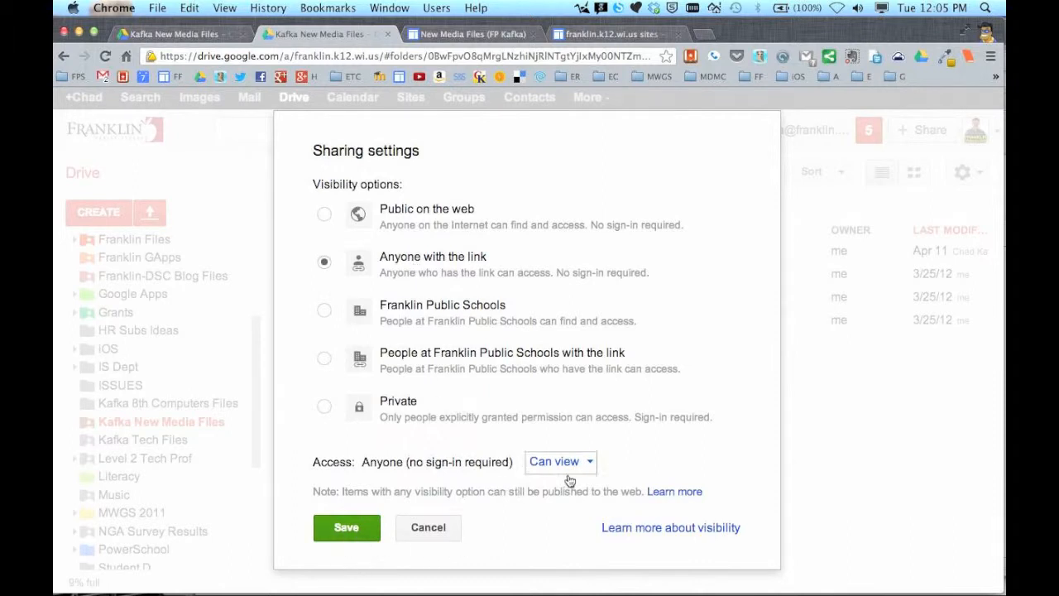
left_click(453, 533)
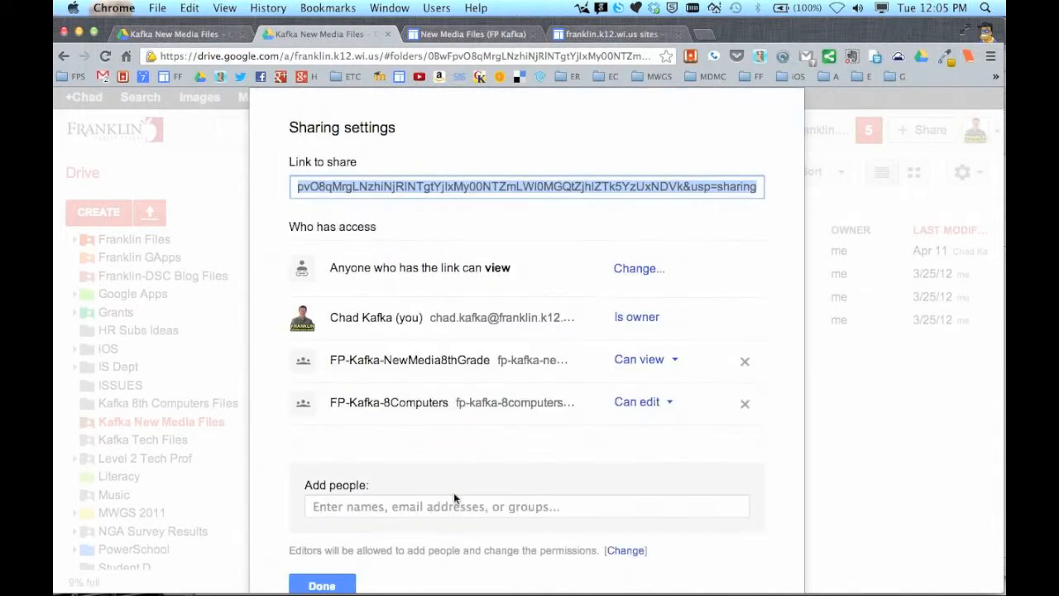
left_click(340, 586)
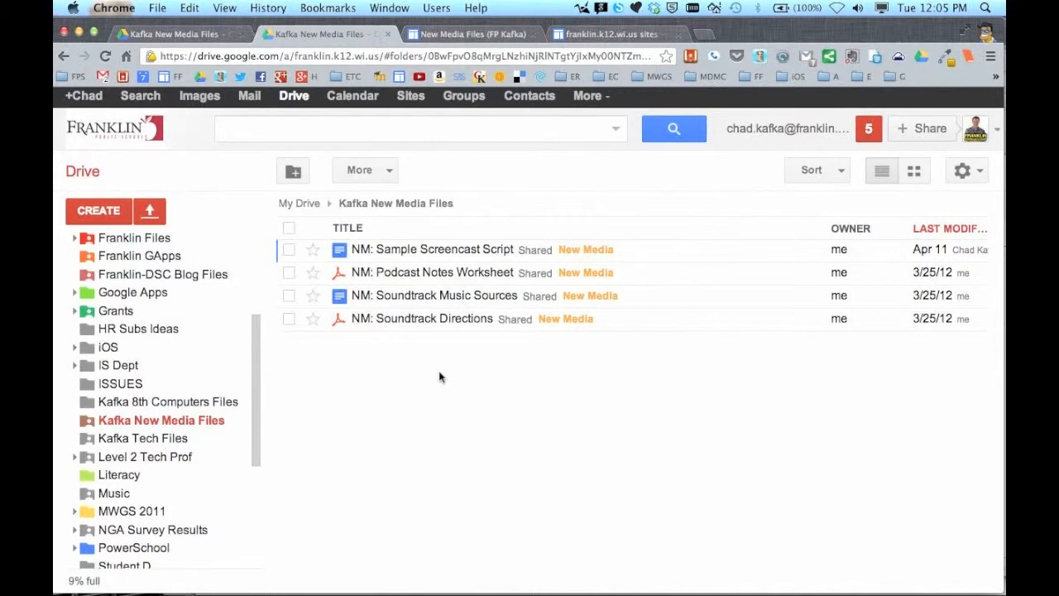
Look over the New Media Files site page and compare it with the file list in the Kafka New Media Files folder
left_click(467, 36)
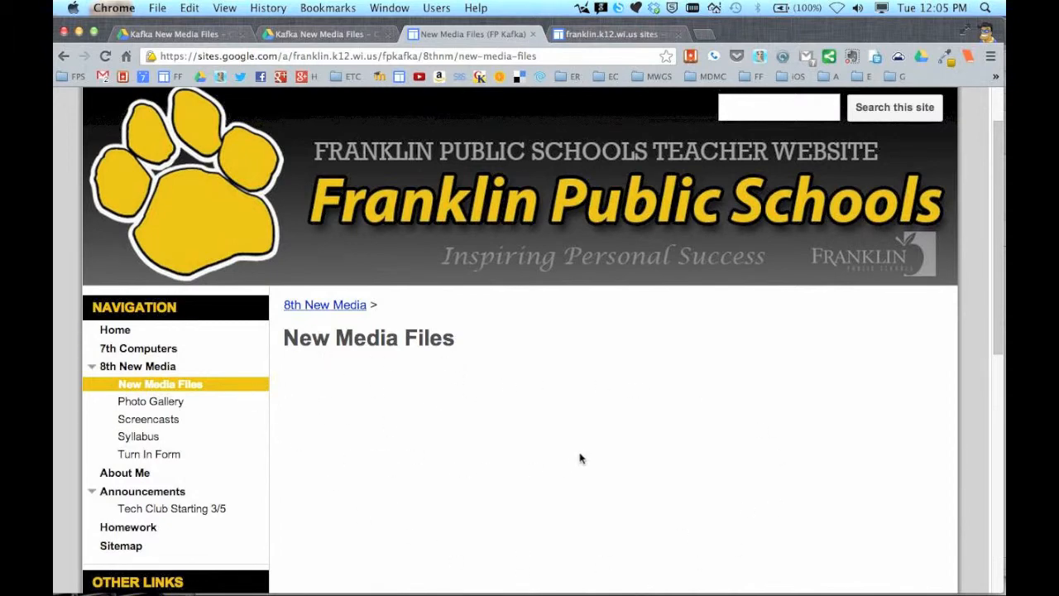
scroll(579, 457, "up", 2)
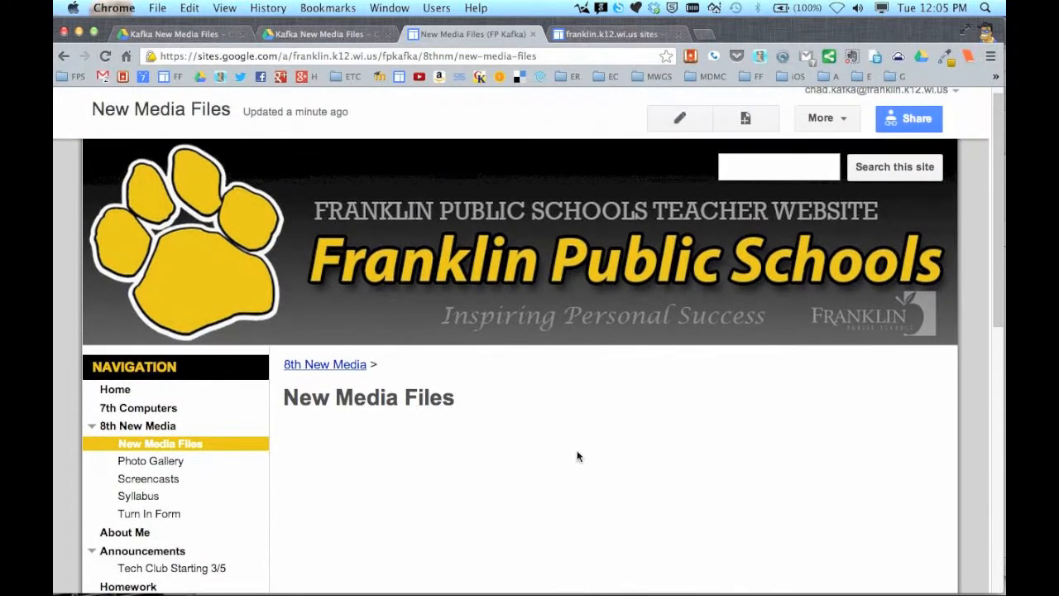
scroll(578, 456, "up", 1)
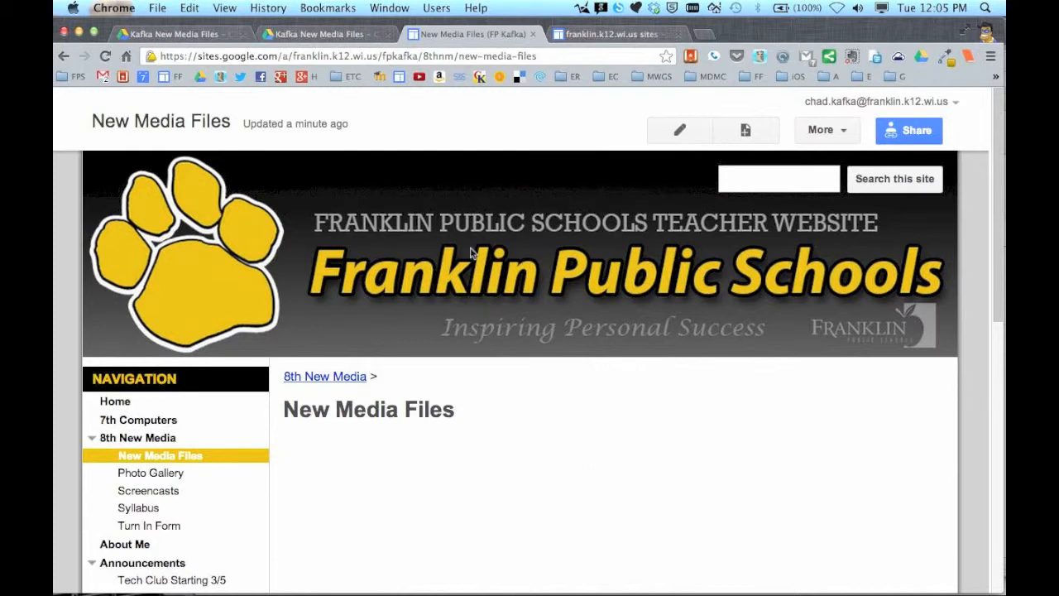
left_click(323, 34)
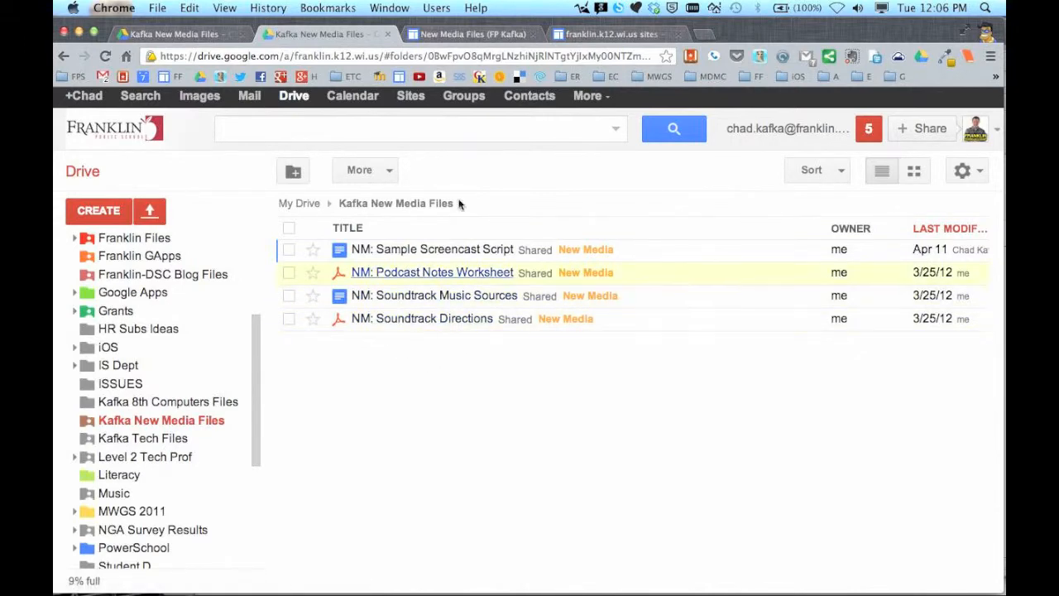
left_click(462, 33)
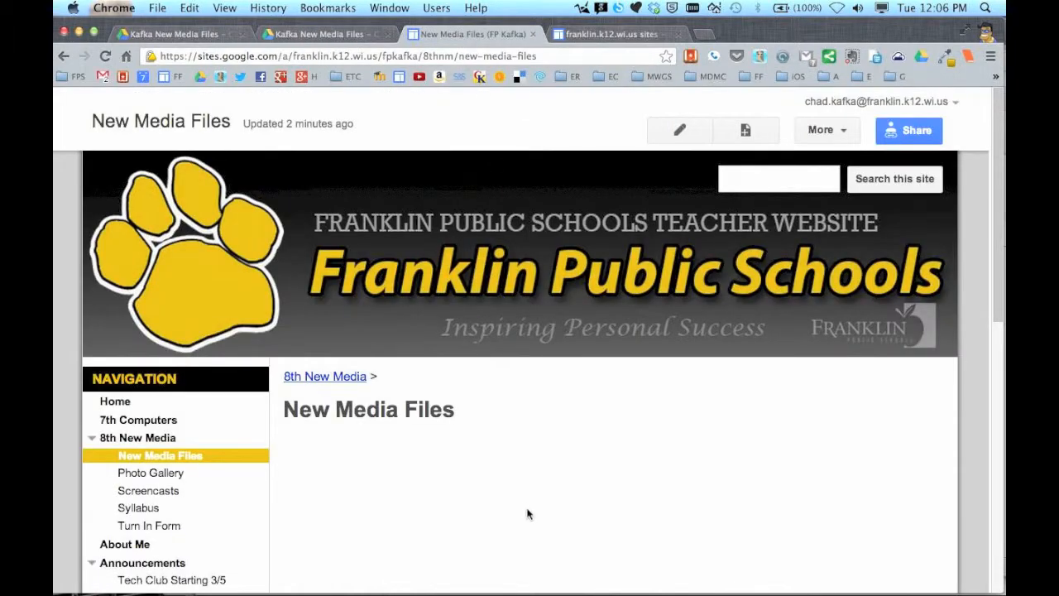
scroll(497, 480, "down", 2)
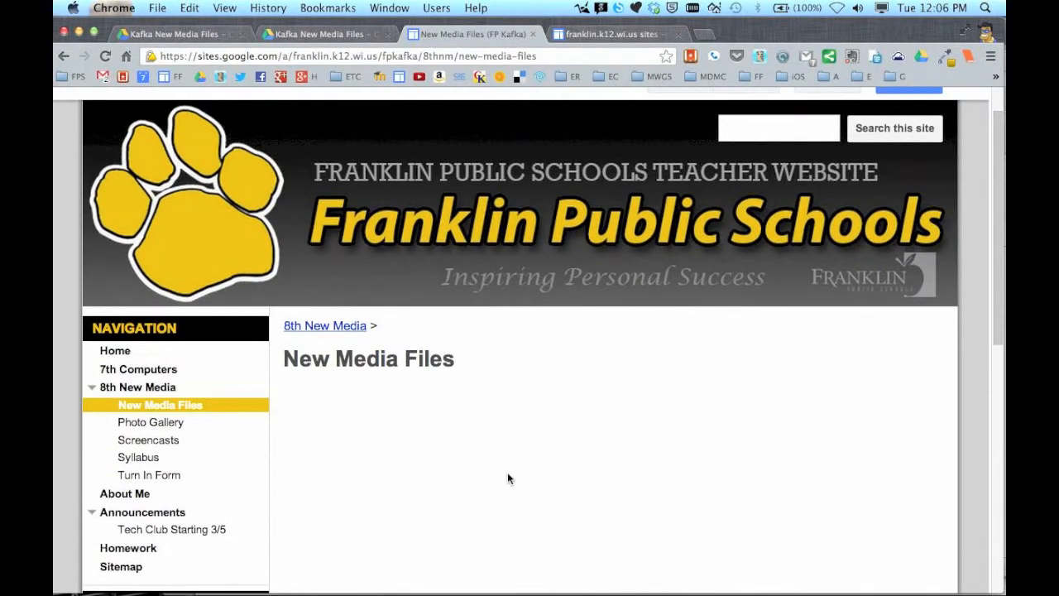
scroll(508, 439, "down", 1)
scroll(508, 397, "up", 3)
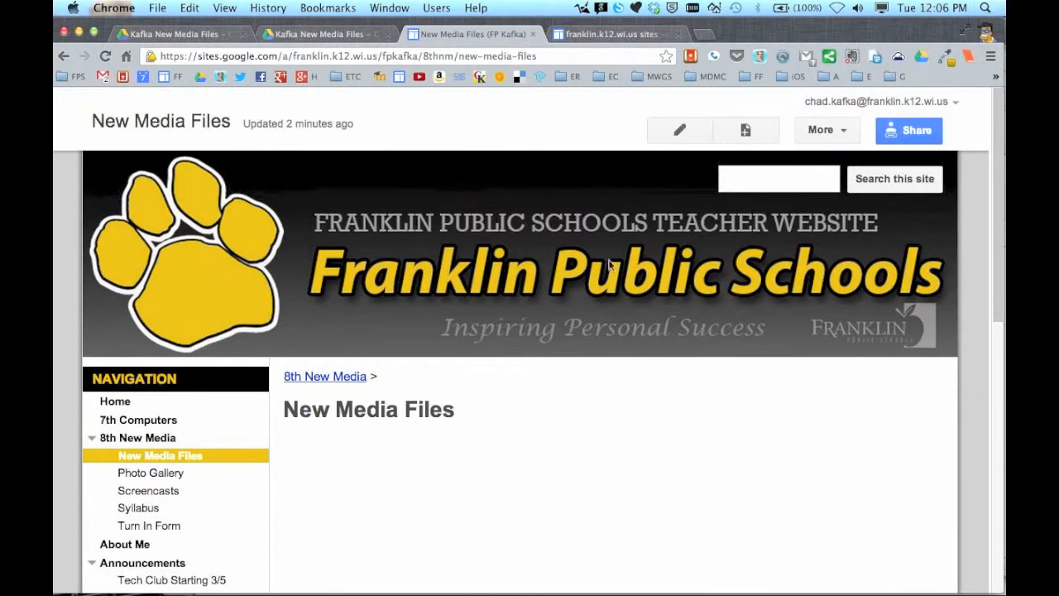
Put the New Media Files page into edit mode and start inserting a Google Drive folder
left_click(693, 137)
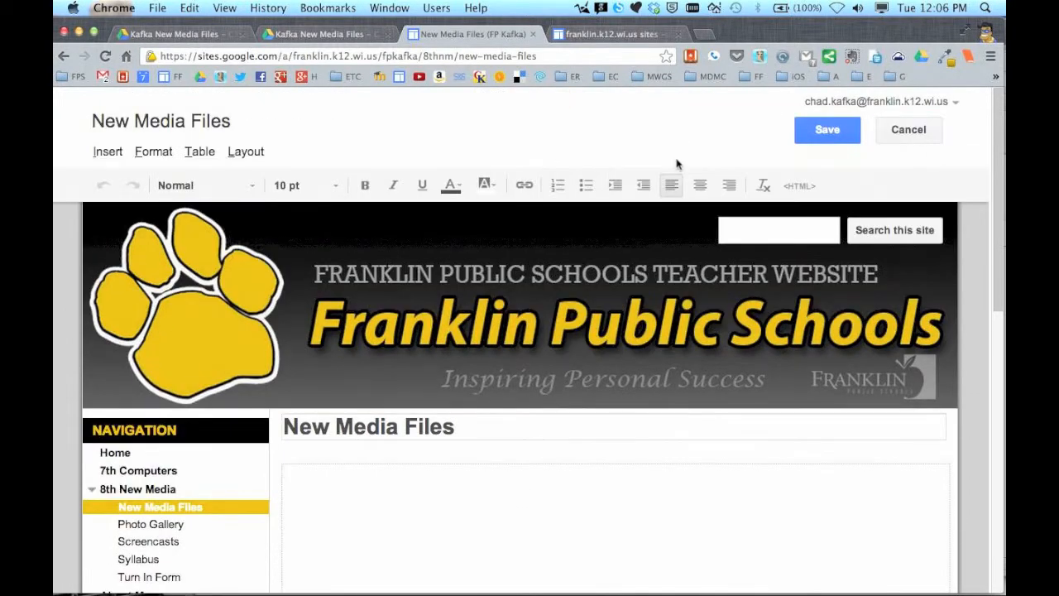
scroll(409, 411, "down", 2)
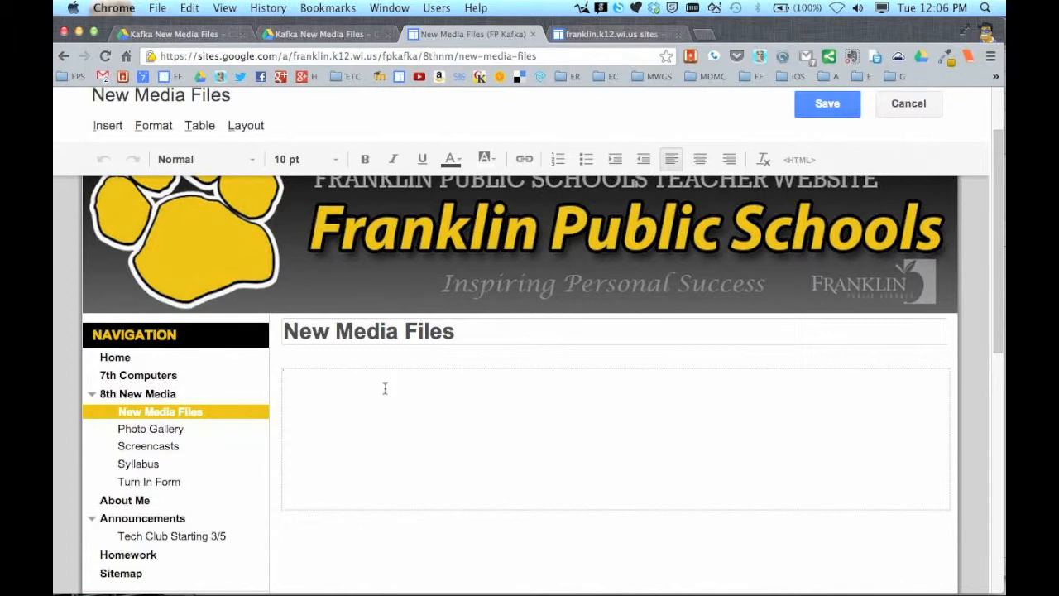
left_click(116, 129)
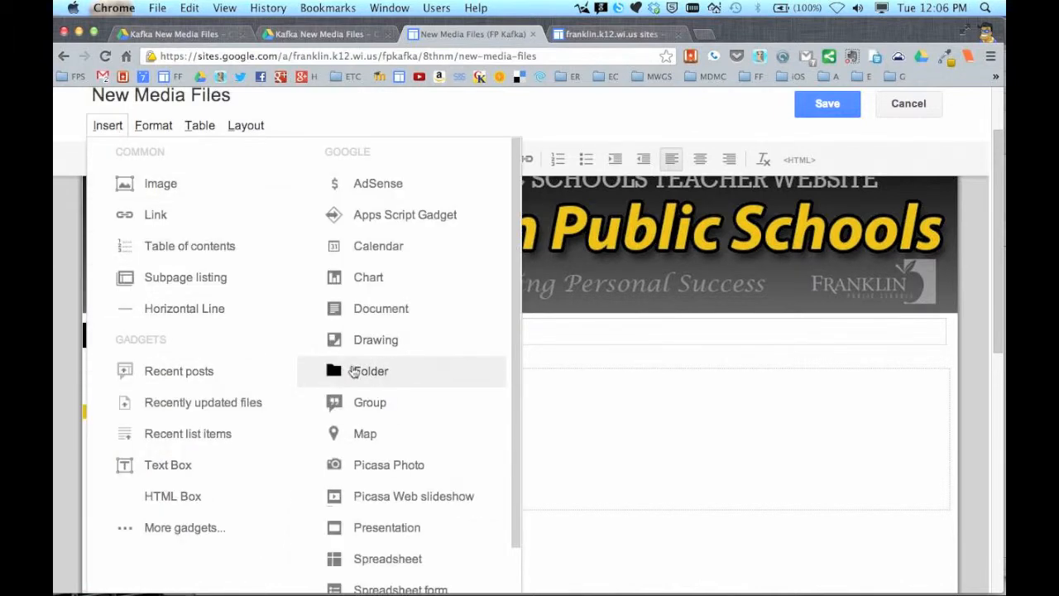
left_click(396, 378)
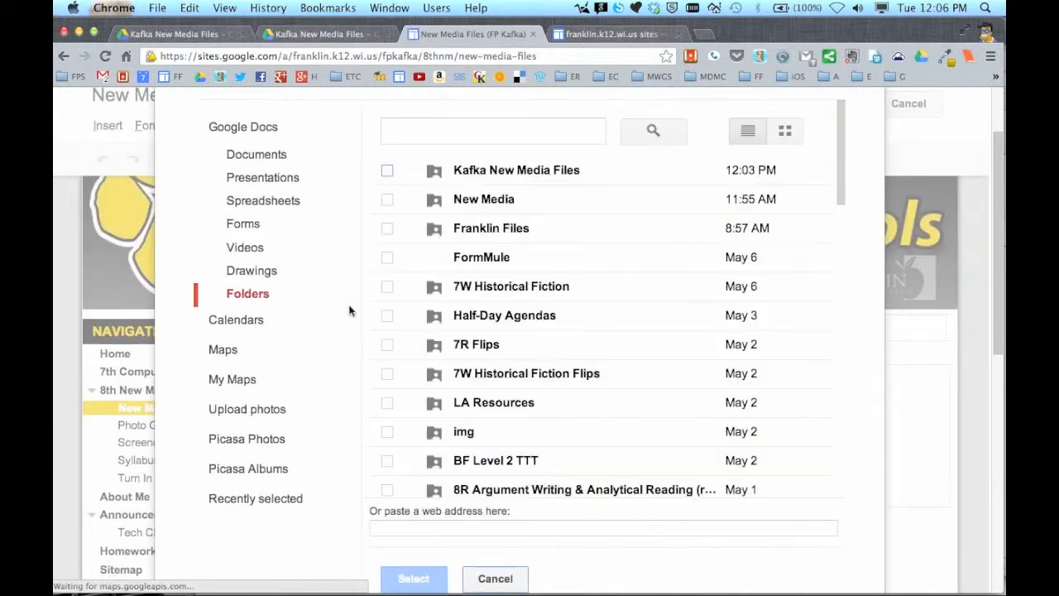
Search the available folders for "kafka new" and choose Kafka New Media Files as the folder to insert
left_click(418, 131)
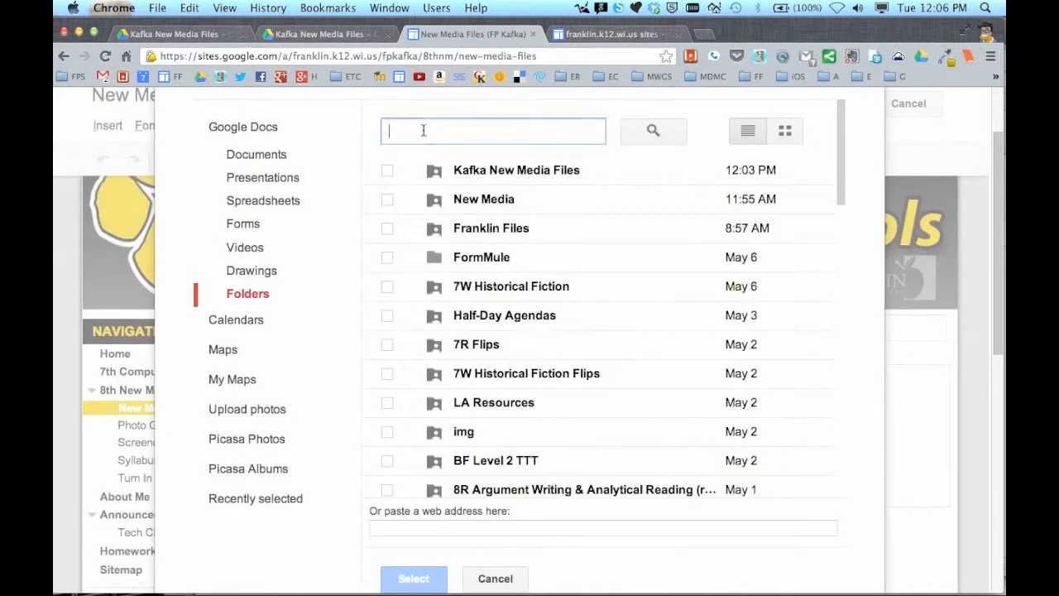
scroll(488, 387, "down", 15)
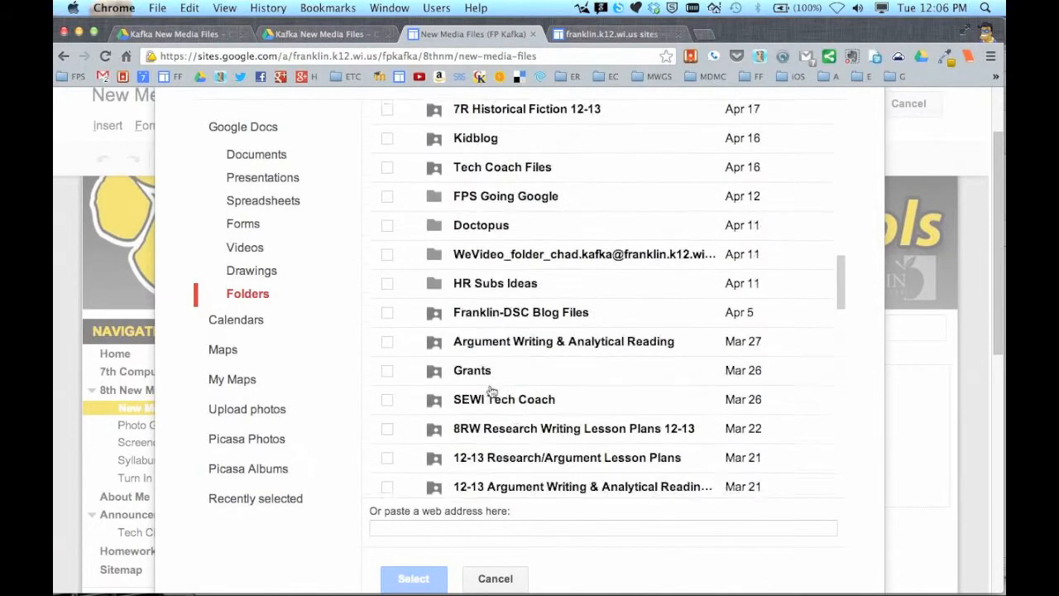
scroll(488, 380, "up", 15)
scroll(488, 379, "up", 1)
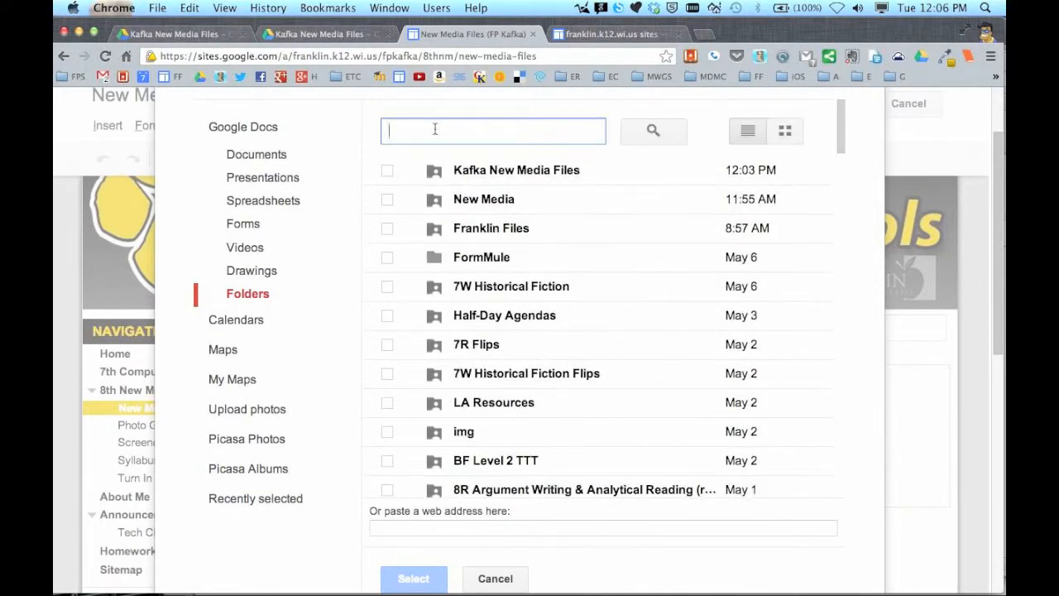
type("kafka new")
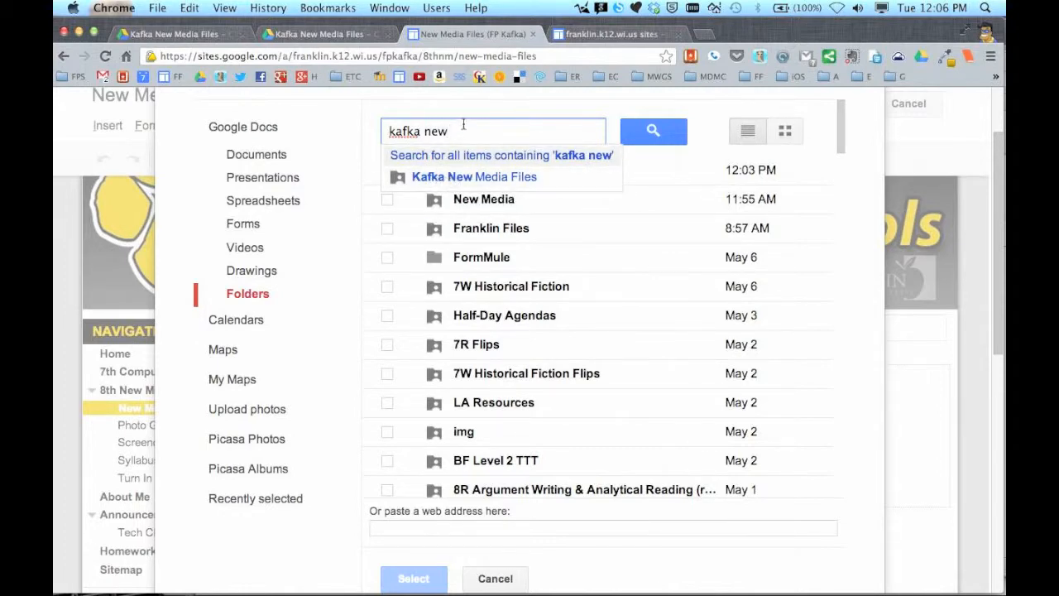
key("Return")
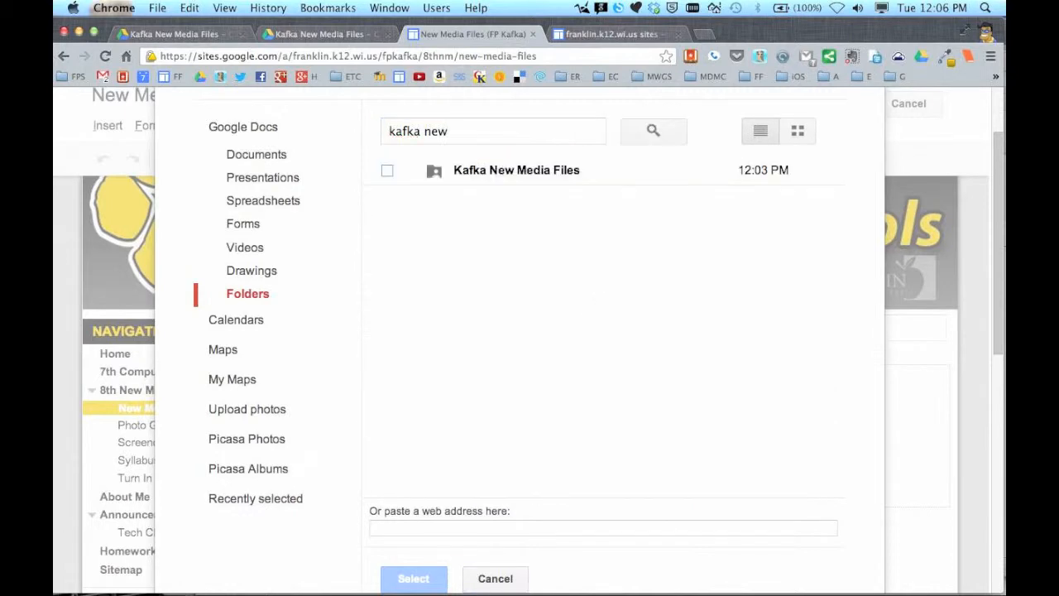
left_click(388, 172)
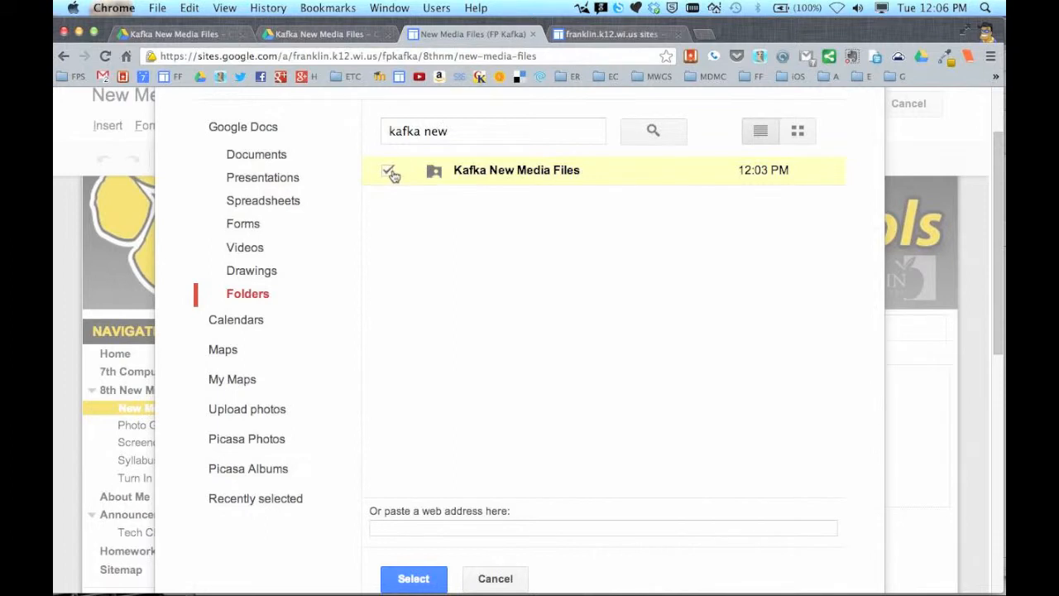
left_click(419, 576)
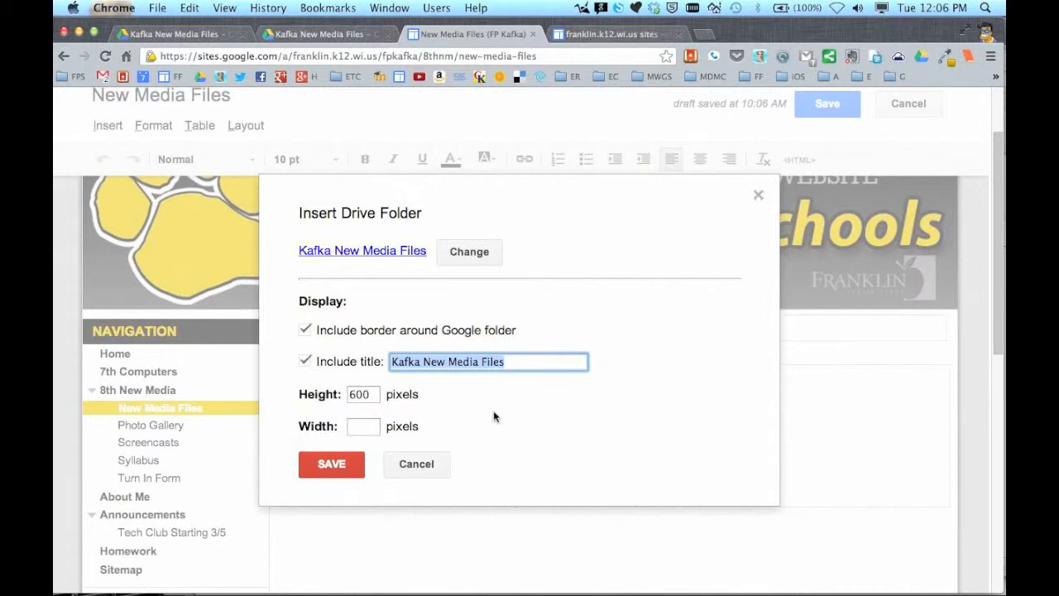
Turn off the border around the embedded folder, change its display height, and insert it into the page
left_click(305, 331)
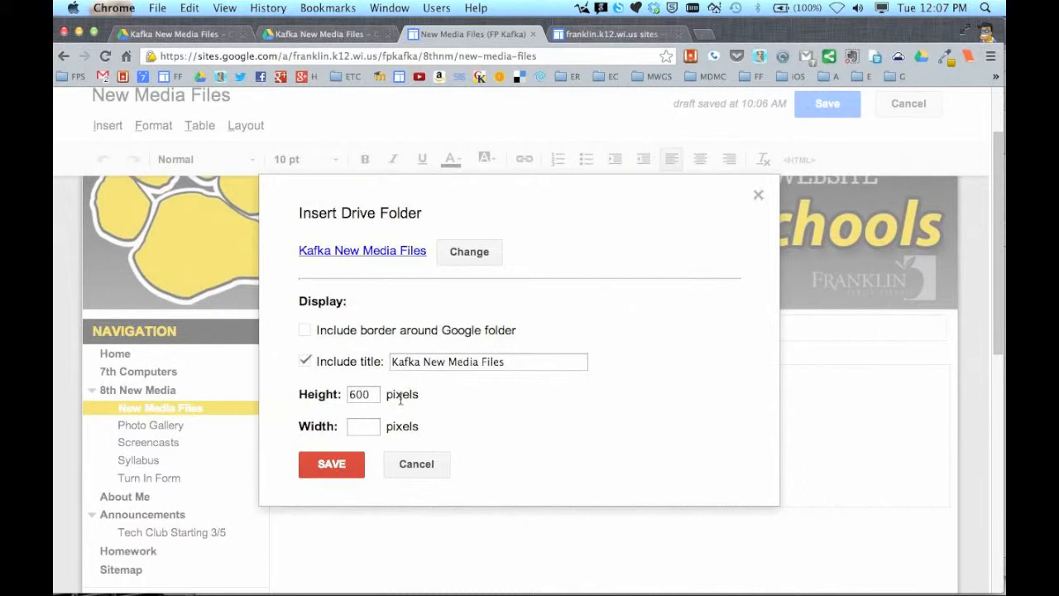
double_click(373, 395)
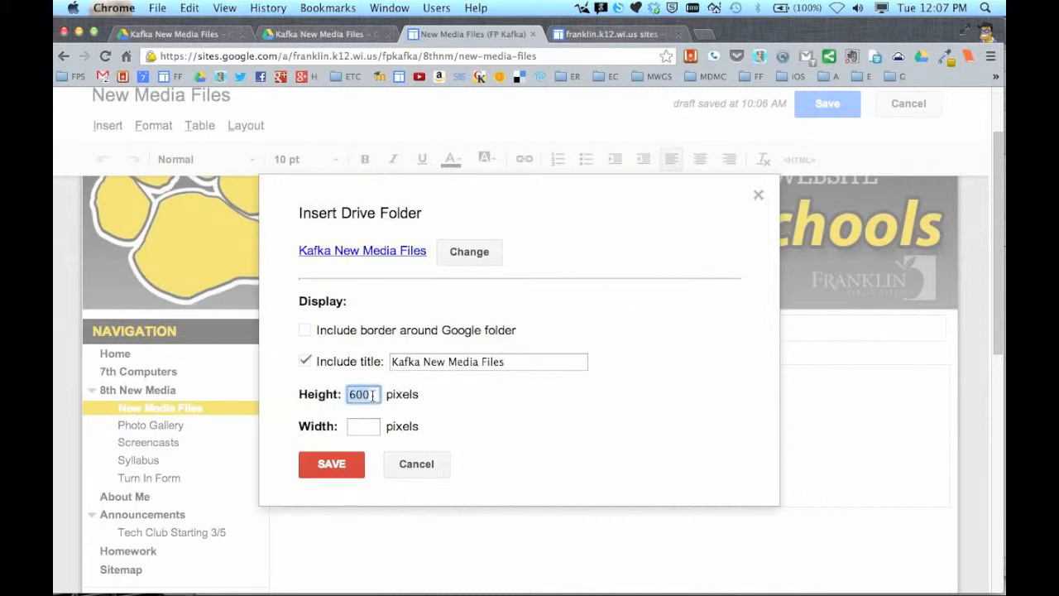
type("800")
left_click_drag(368, 395, 344, 394)
type("40")
left_click(355, 464)
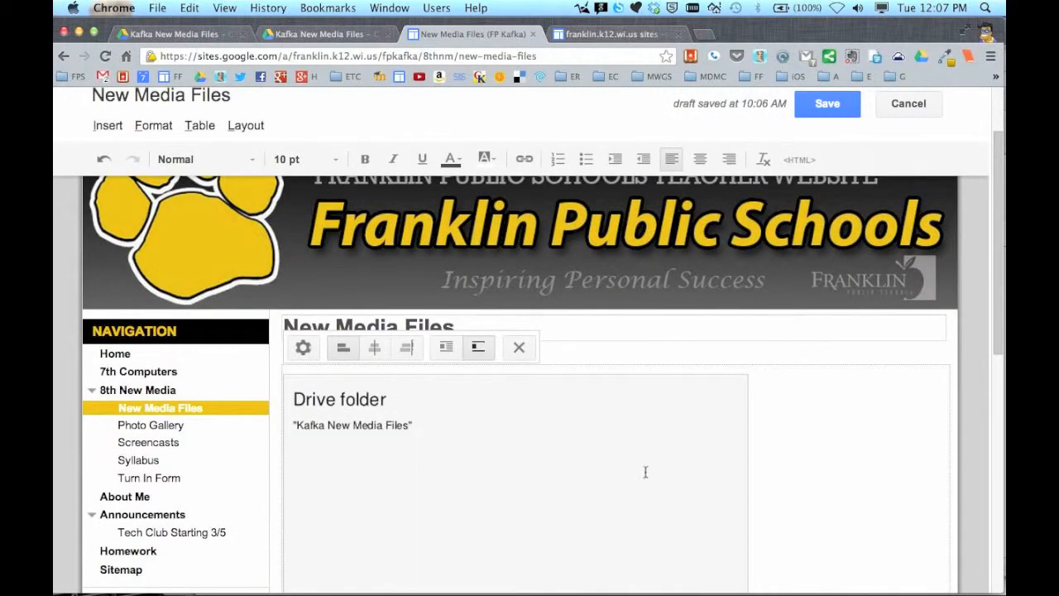
Center the embedded Drive folder on the New Media Files page and save the page
scroll(535, 464, "down", 3)
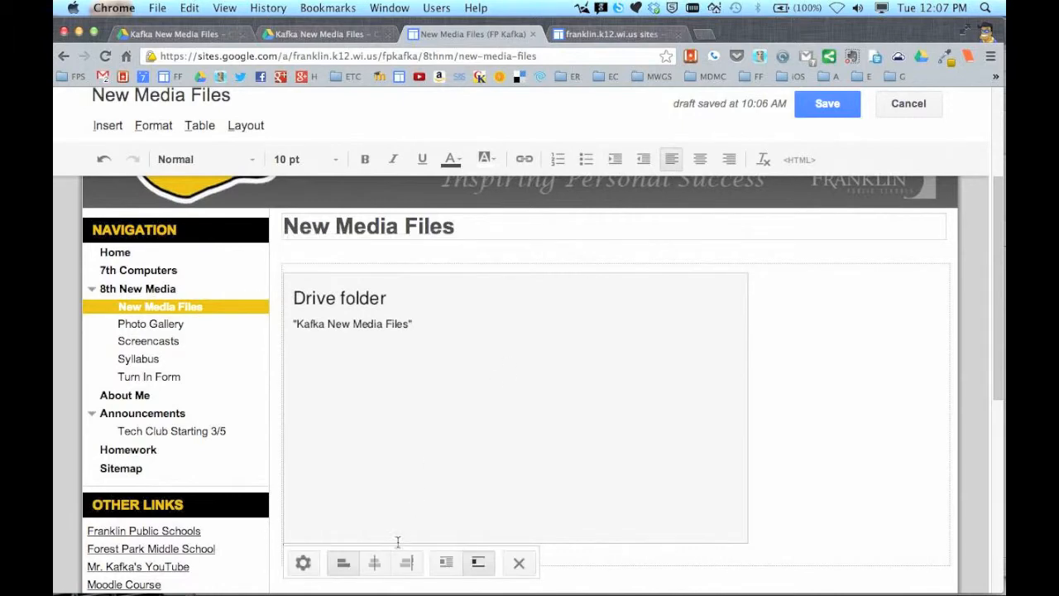
left_click(374, 562)
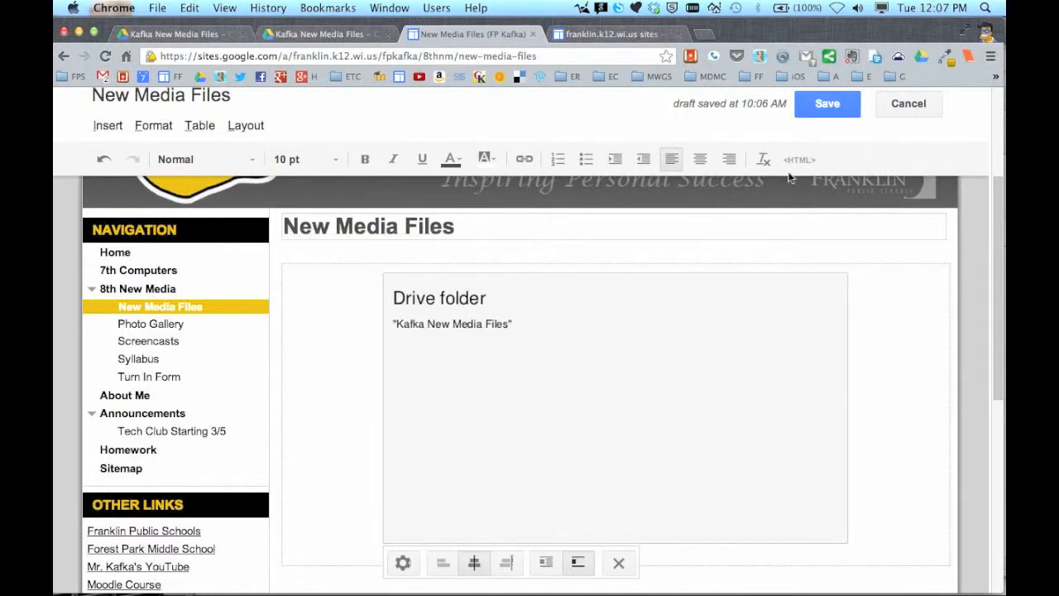
left_click(820, 113)
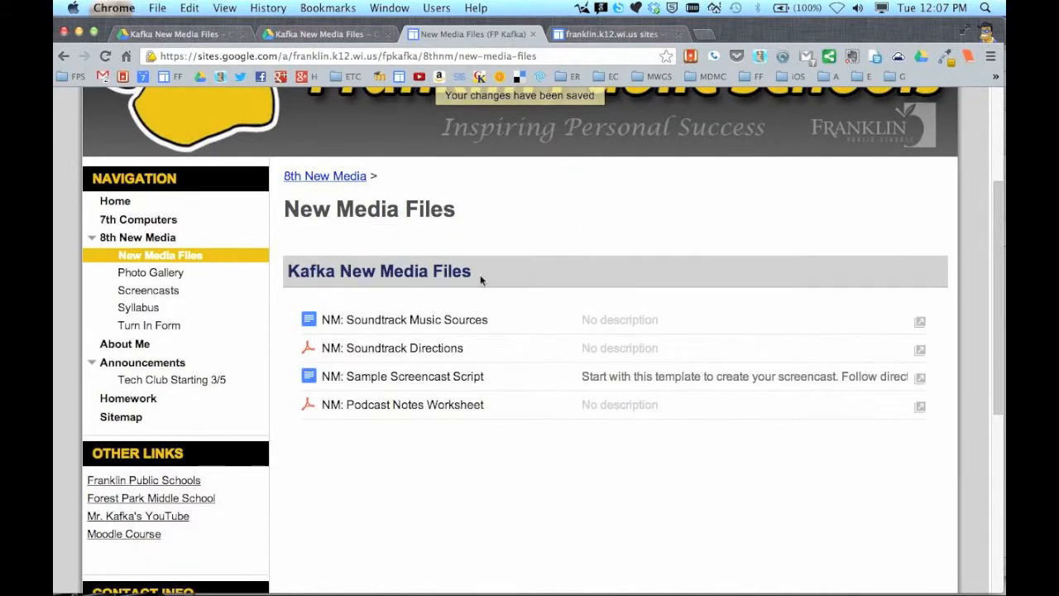
scroll(541, 307, "down", 1)
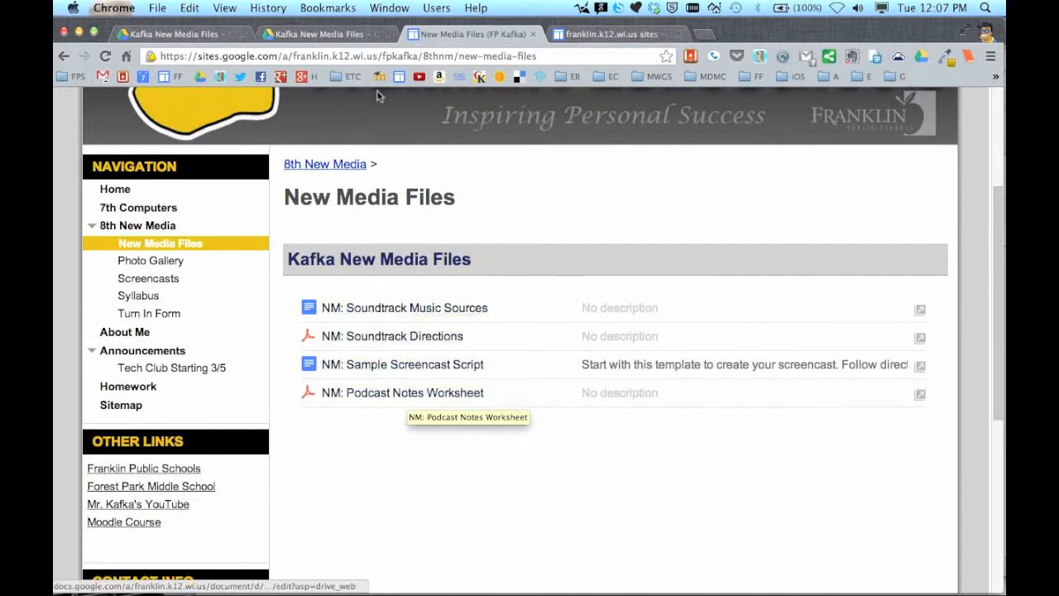
Return to Google Drive and search the files for "sylla"
left_click(331, 34)
left_click(339, 130)
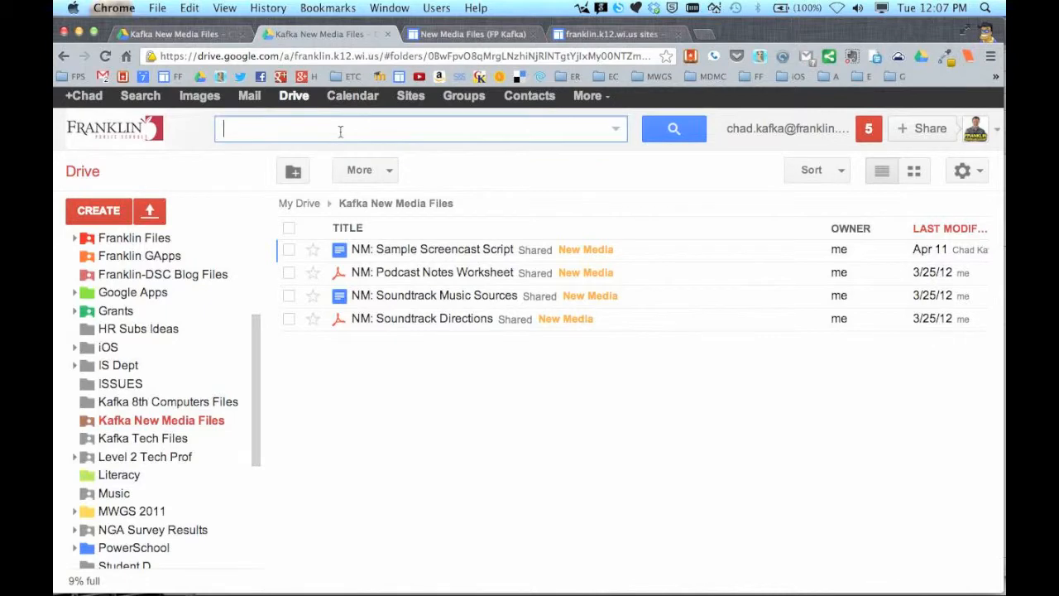
type("sylla")
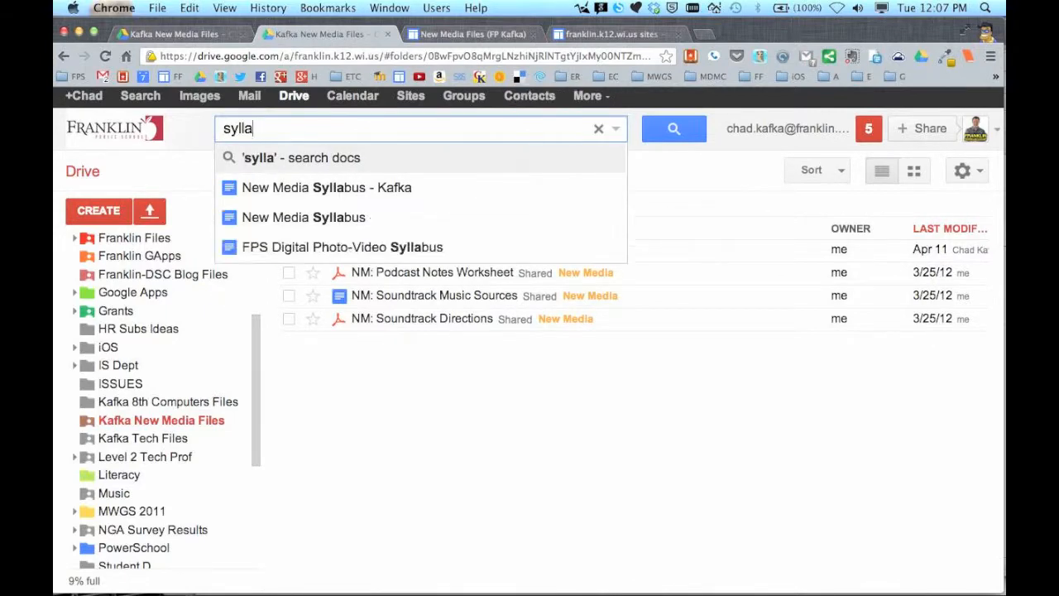
key("Return")
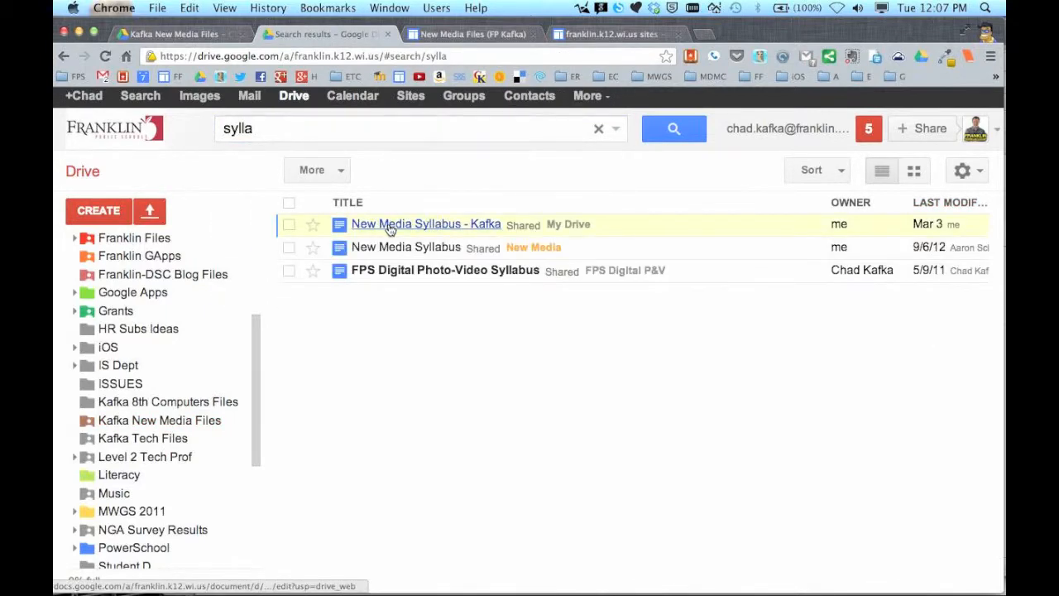
Move the New Media Syllabus - Kafka document into the Kafka New Media Files folder
left_click(289, 226)
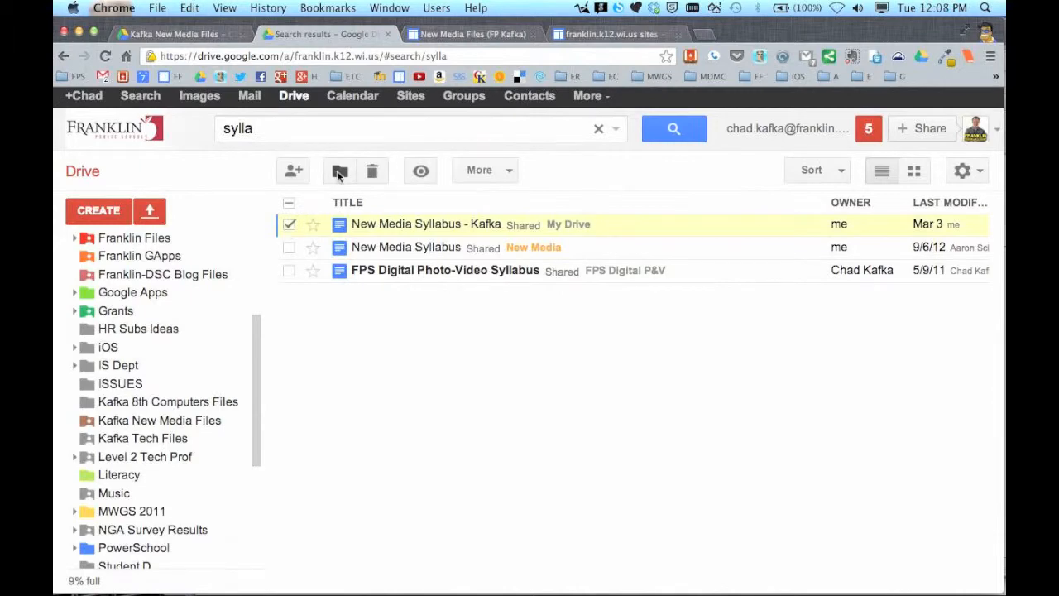
key("z")
scroll(376, 347, "down", 5)
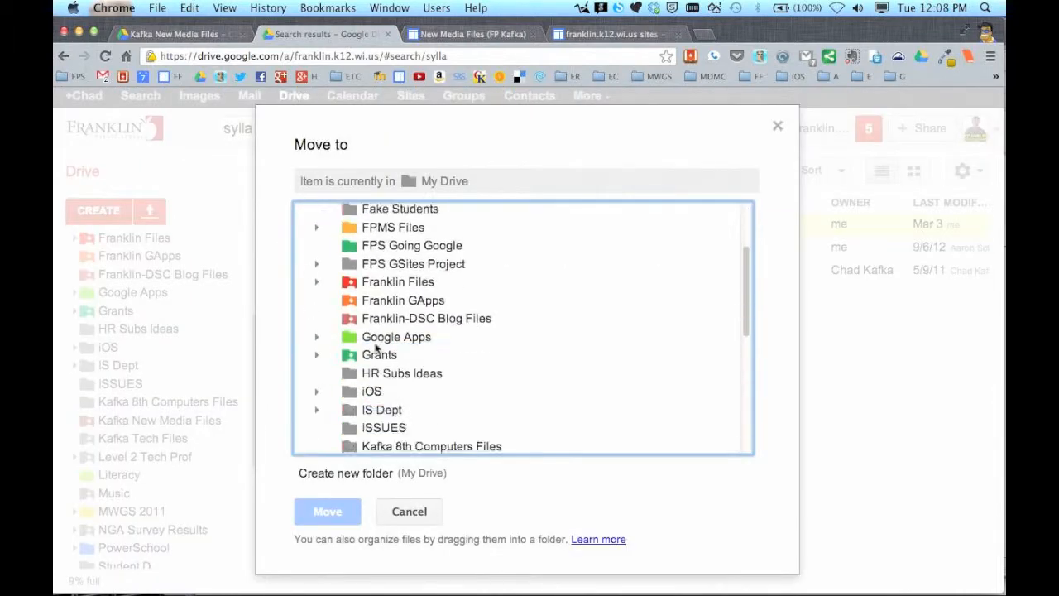
left_click(417, 378)
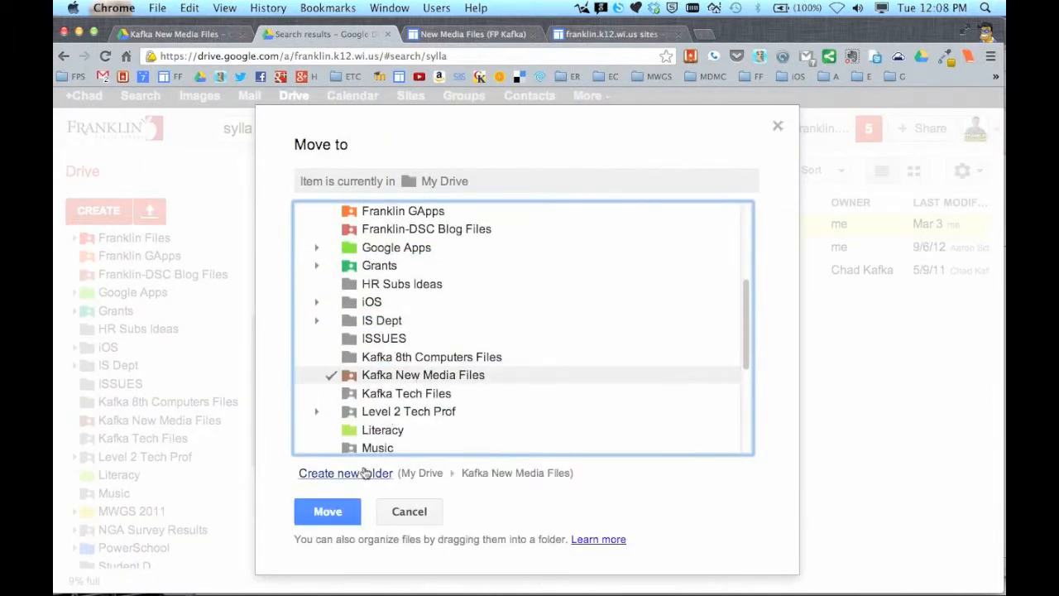
left_click(329, 511)
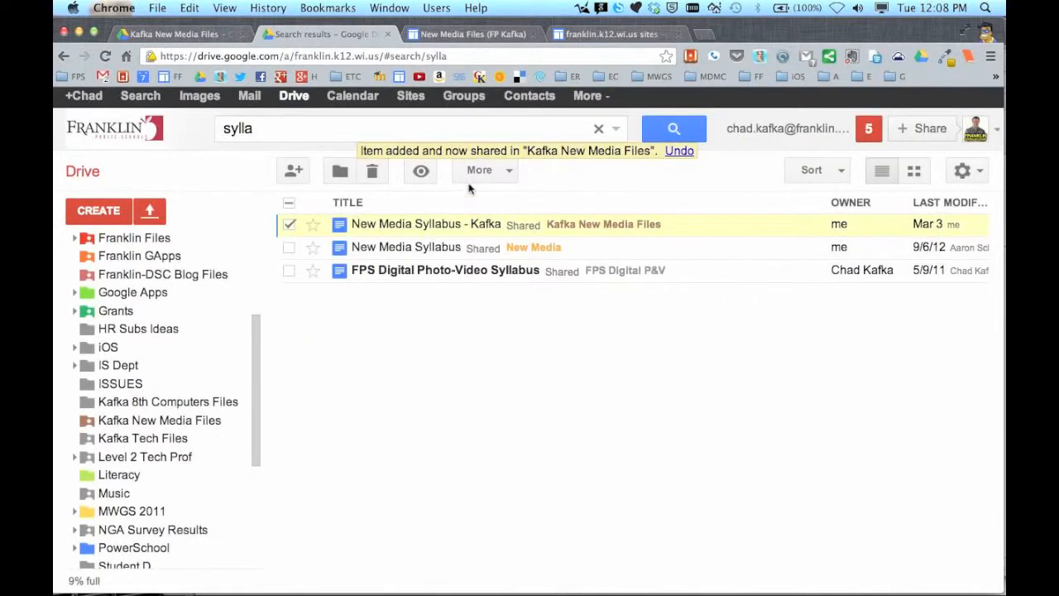
Reload the New Media Files site page and check the embedded folder's list for the syllabus document
left_click(465, 33)
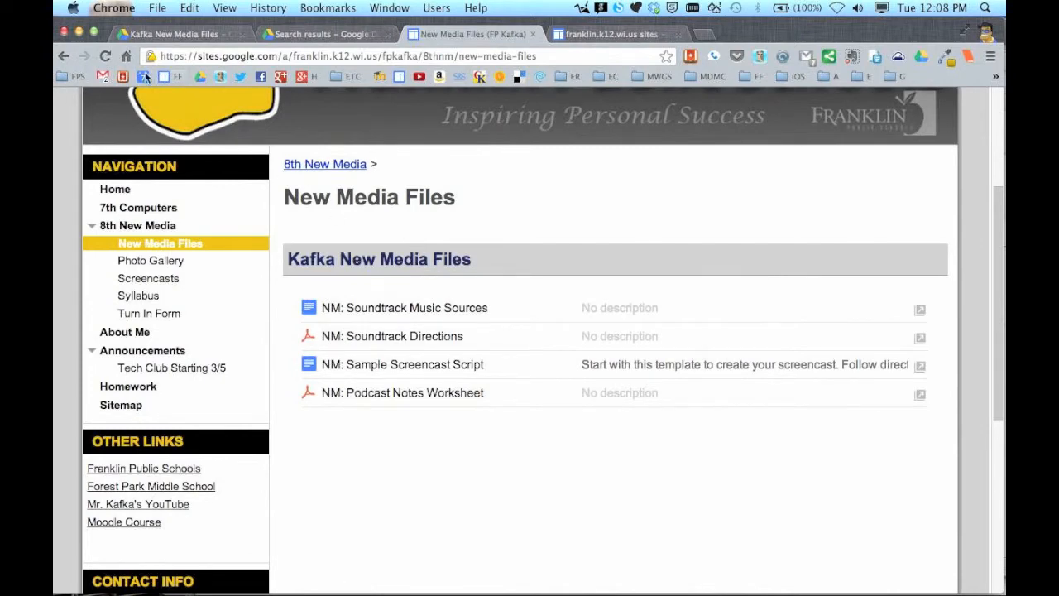
left_click(106, 56)
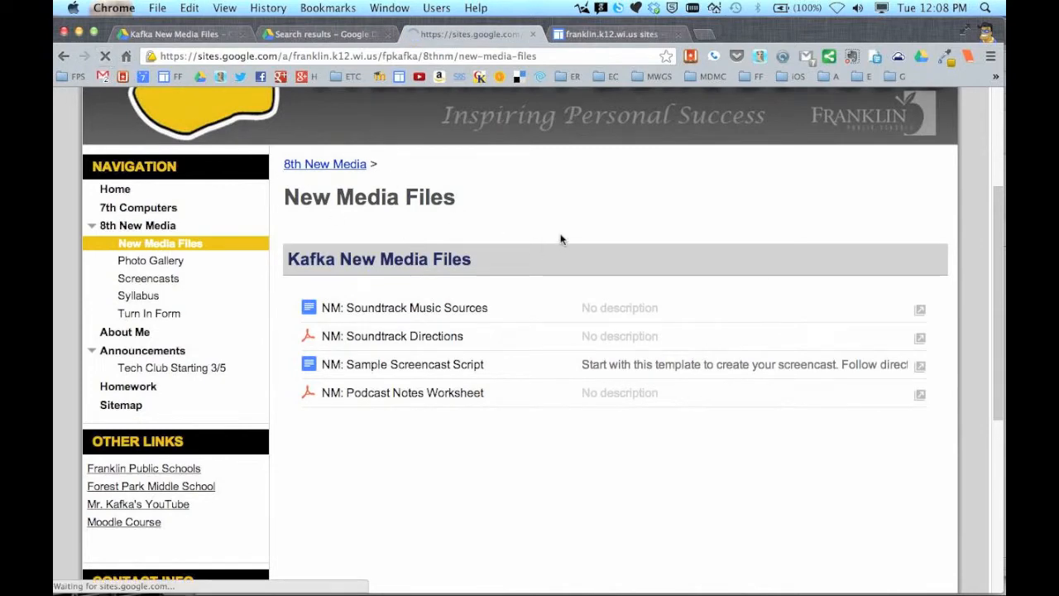
scroll(943, 430, "down", 5)
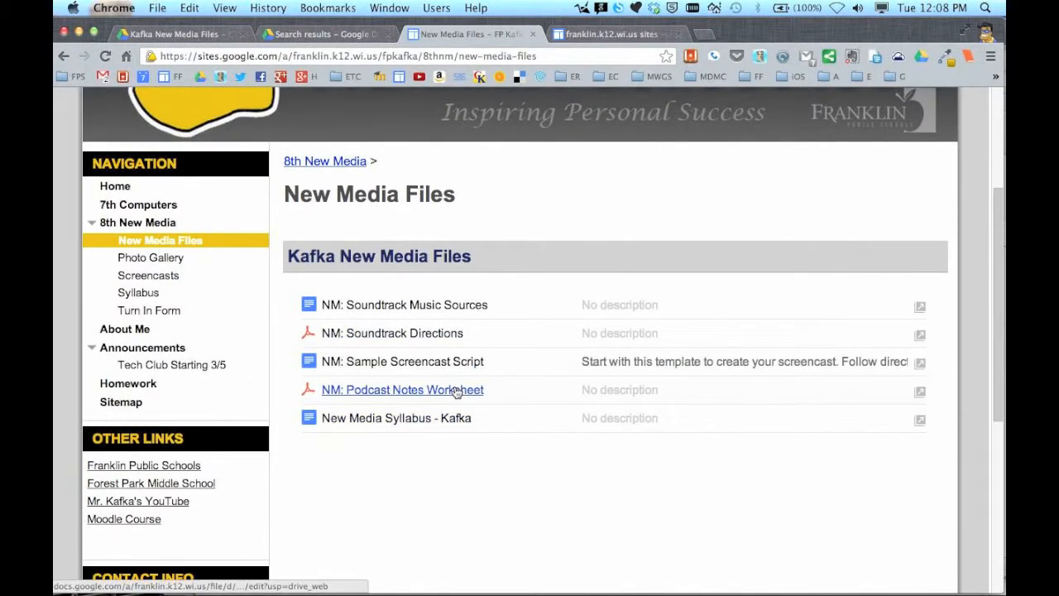
left_click(364, 34)
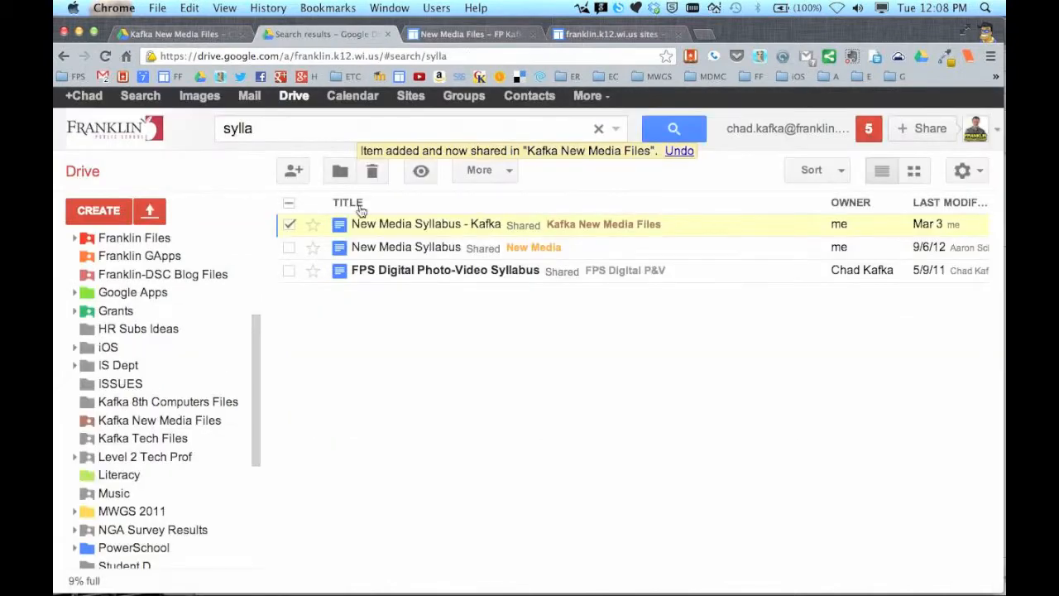
left_click(466, 34)
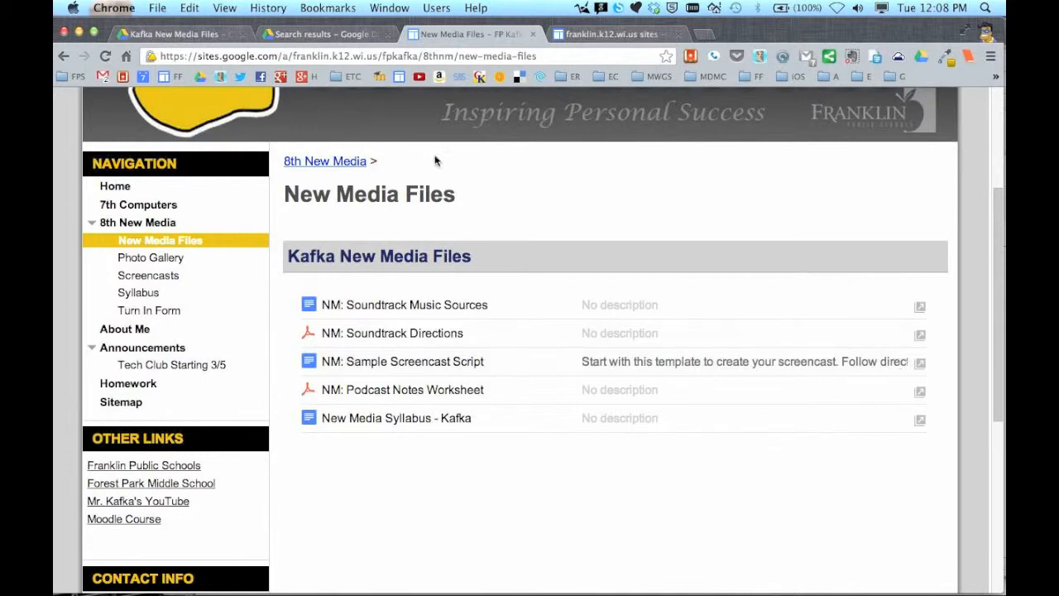
Return to Google Drive and open the Kafka New Media Files folder in its own folder view
left_click(328, 36)
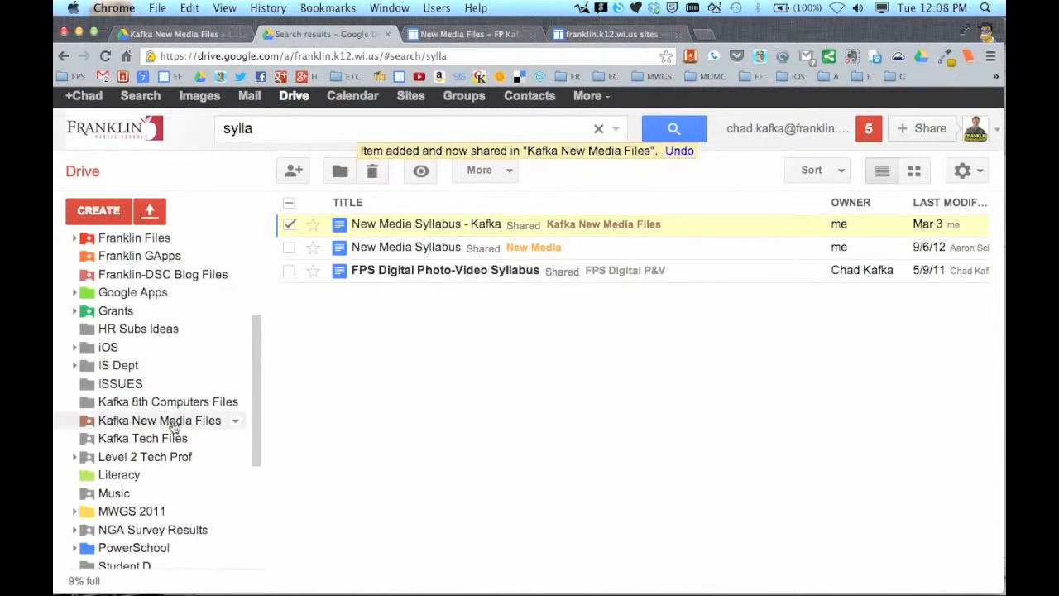
left_click(236, 423)
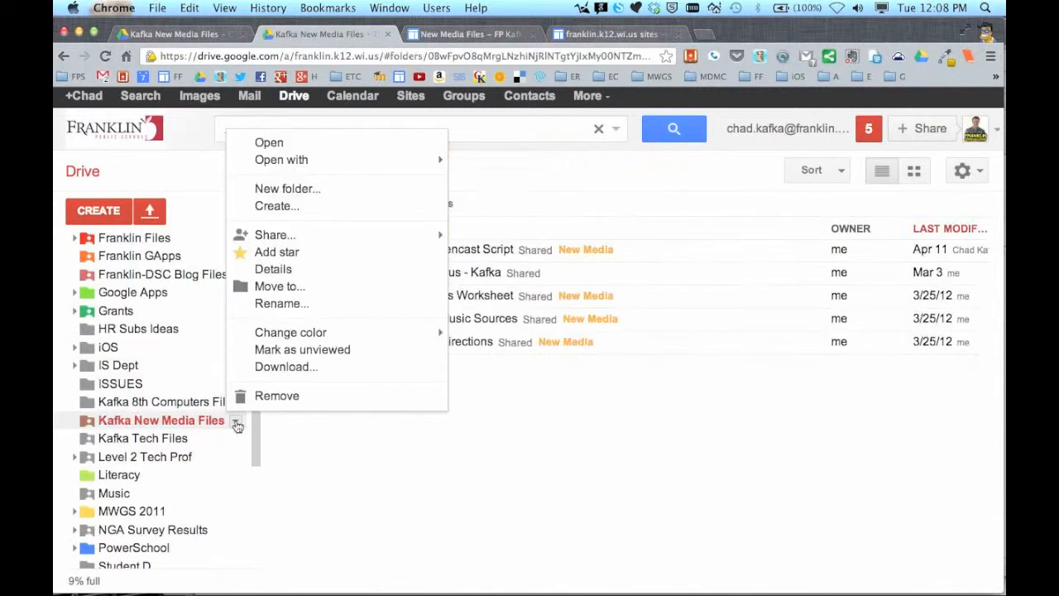
left_click(299, 142)
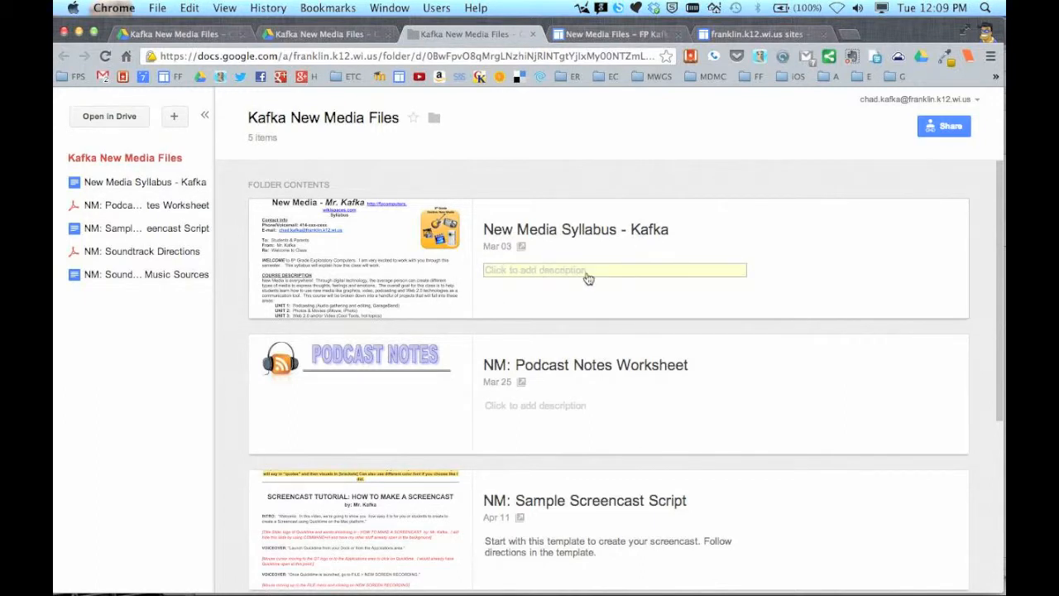
Add the description "Use this to take notes during Podcast presentation." to the NM: Podcast Notes Worksheet file
scroll(557, 355, "down", 2)
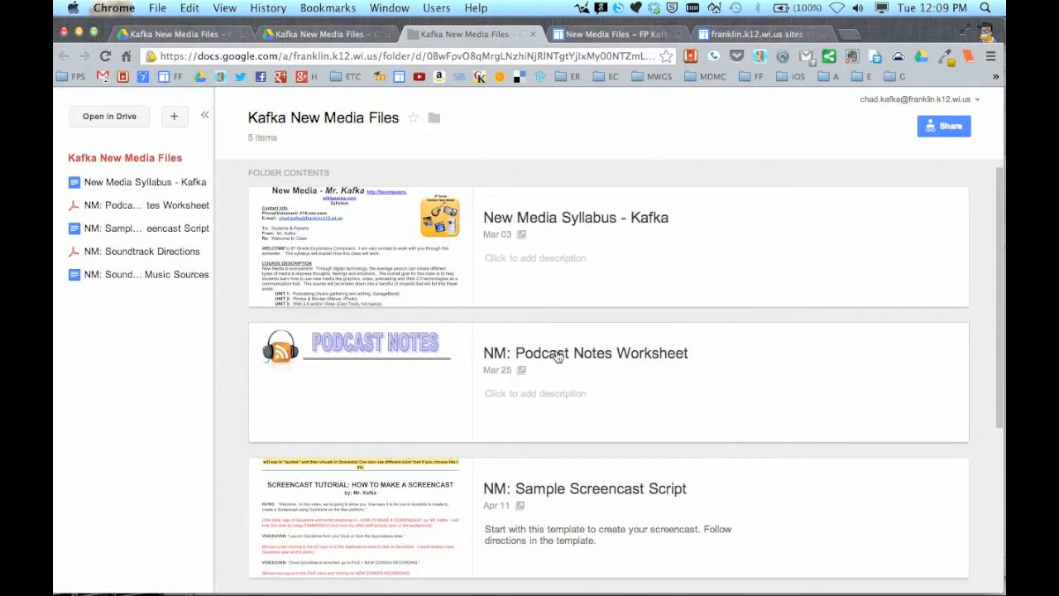
scroll(556, 355, "down", 2)
left_click(538, 314)
type("Use this to take")
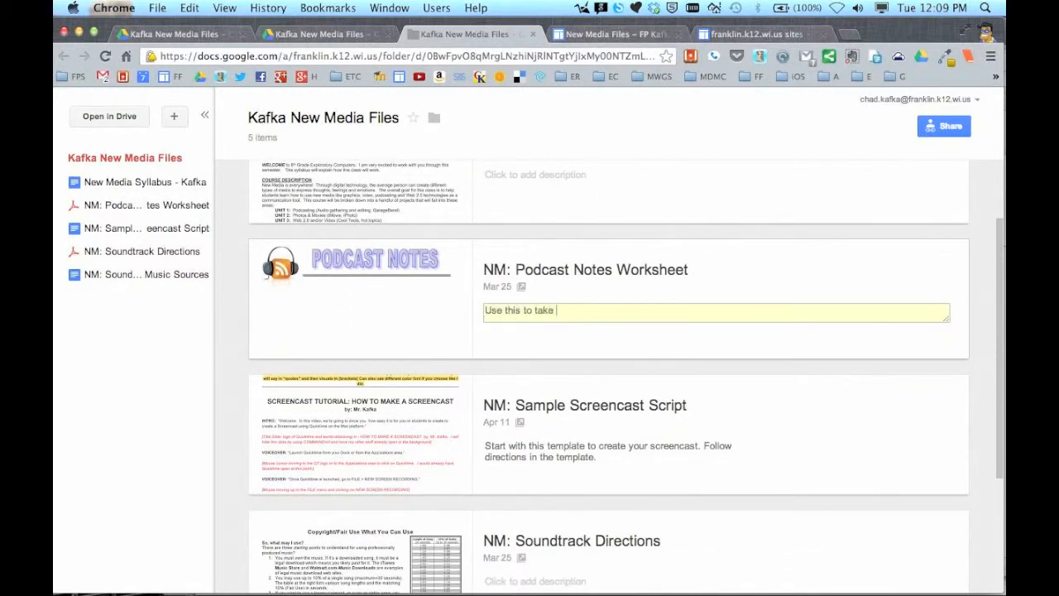
type(" notes during Podcast presentation.")
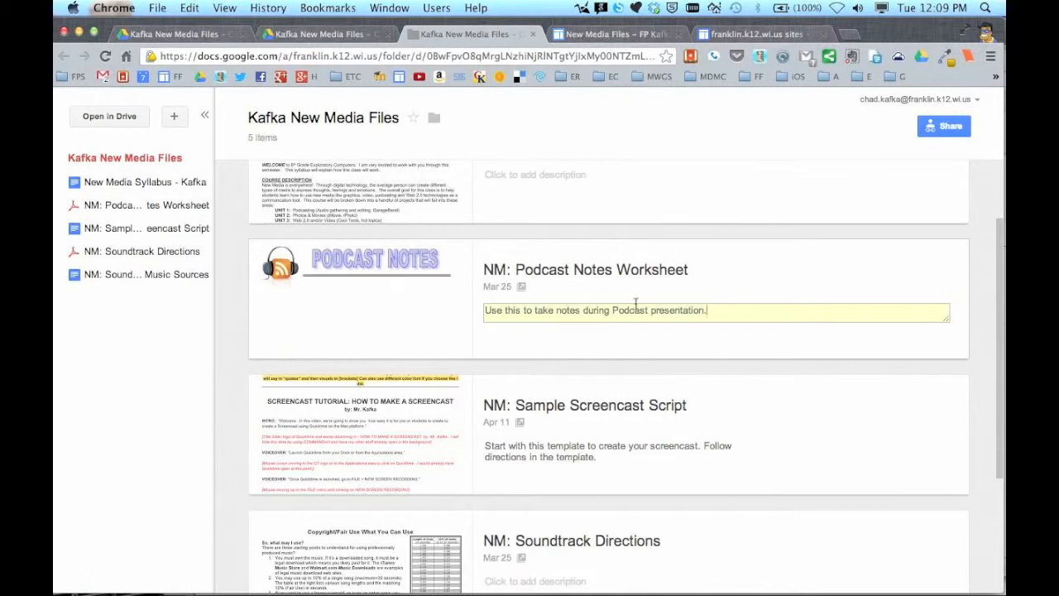
left_click(733, 352)
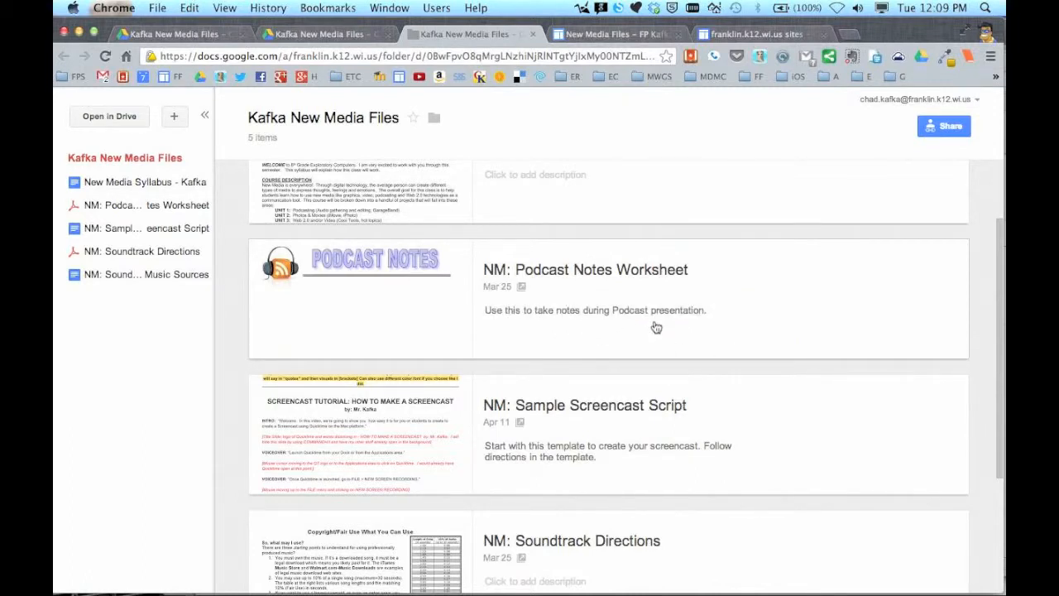
Reload the New Media Files page on the site and examine the file descriptions in the embedded folder
left_click(625, 34)
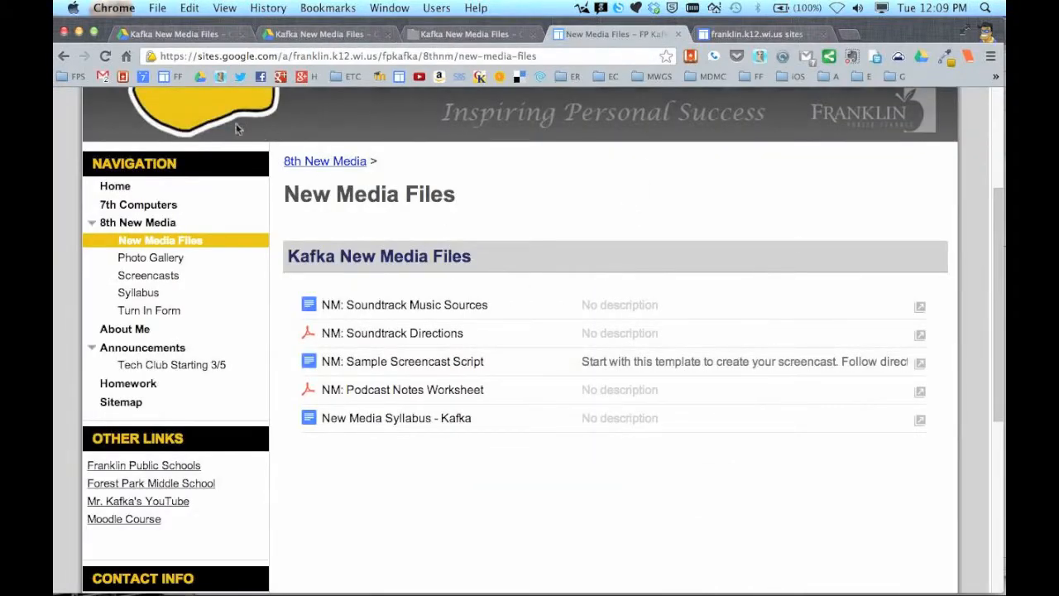
left_click(105, 55)
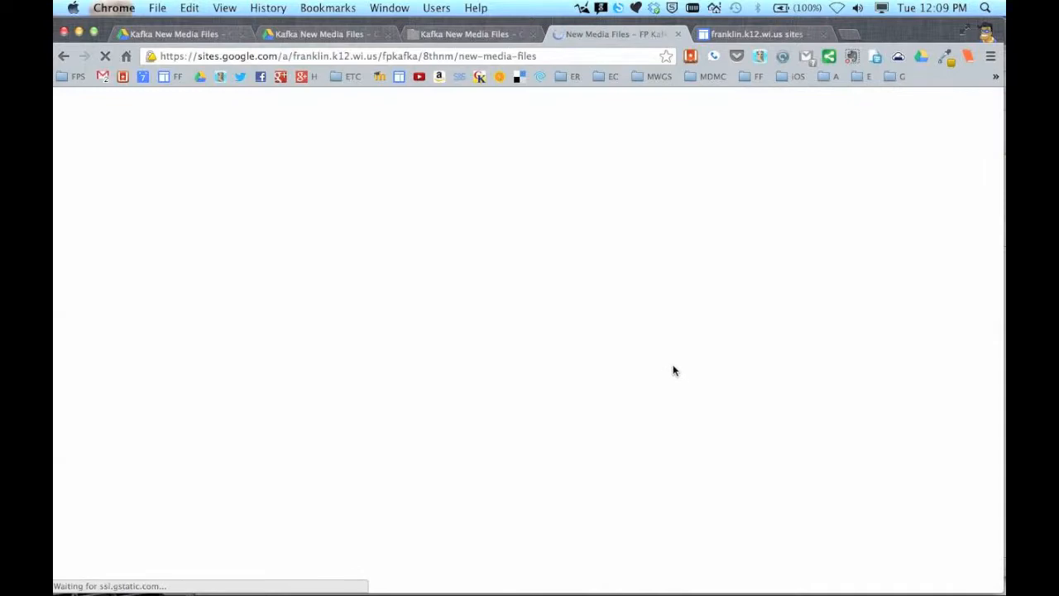
scroll(612, 399, "down", 5)
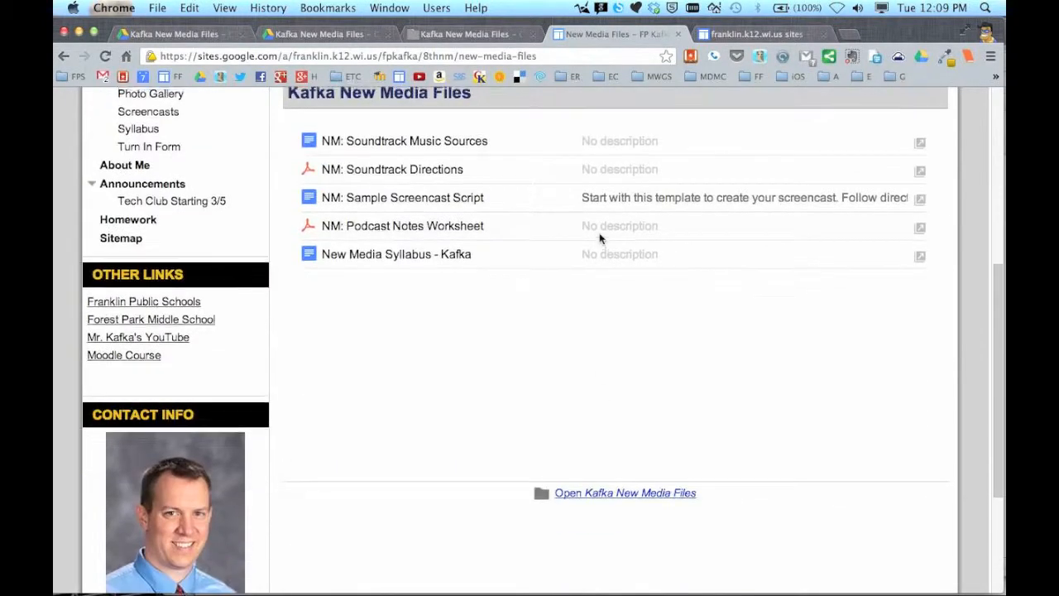
scroll(598, 237, "up", 2)
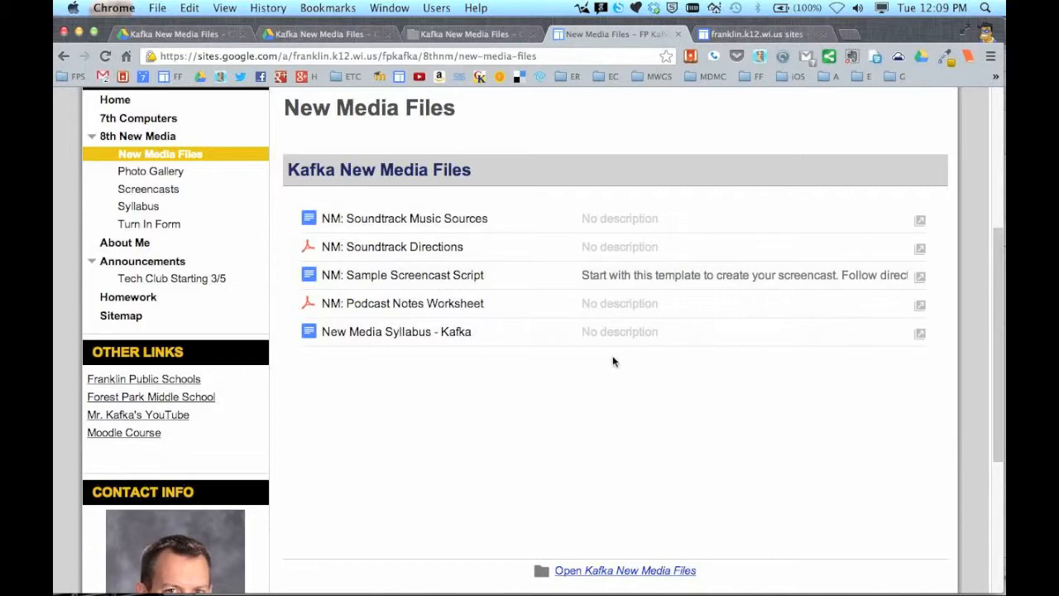
scroll(612, 359, "up", 3)
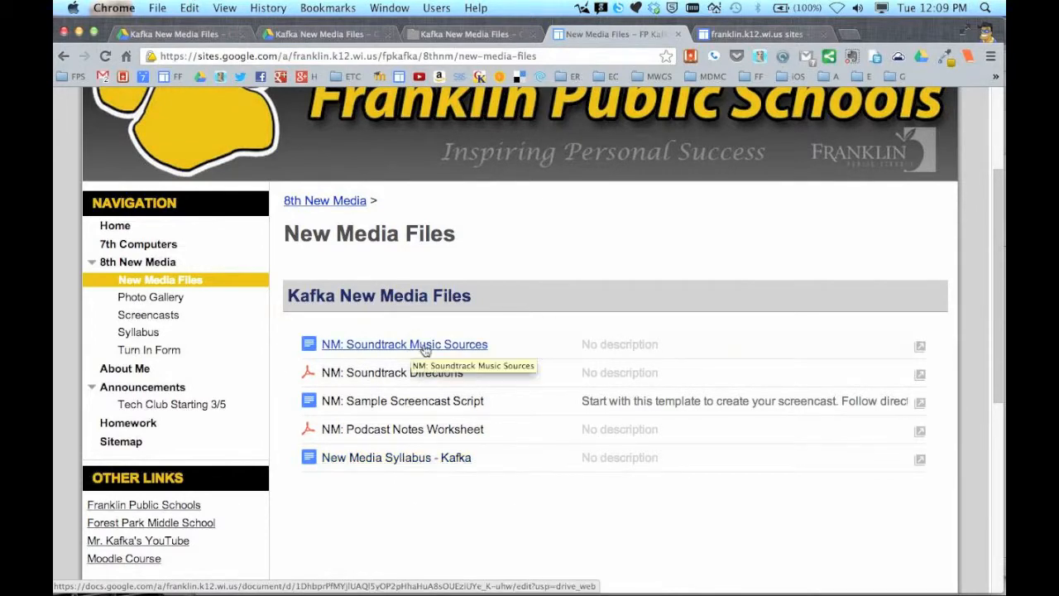
scroll(575, 335, "up", 3)
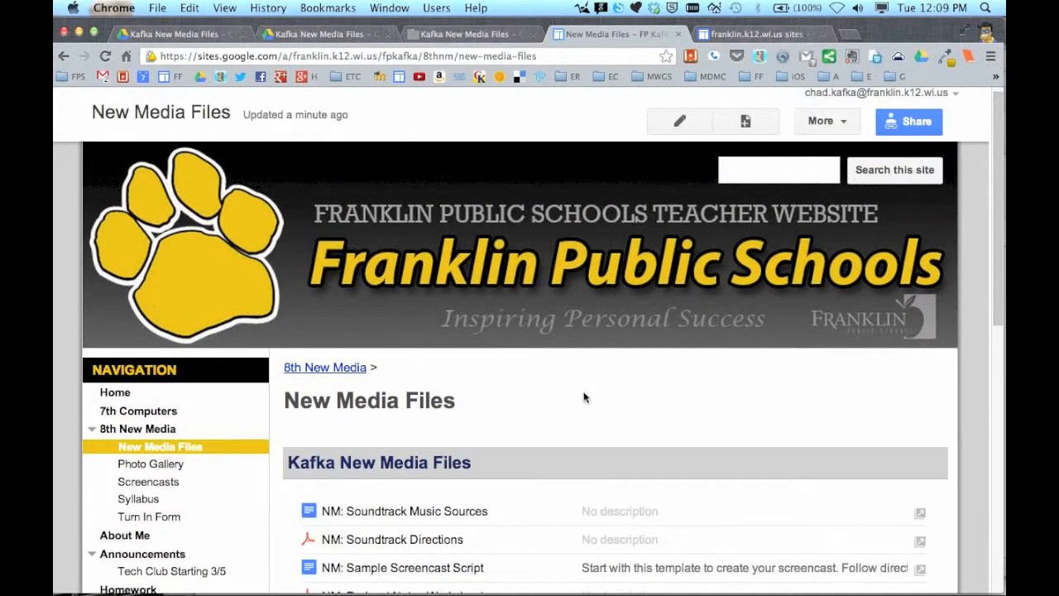
scroll(584, 397, "down", 2)
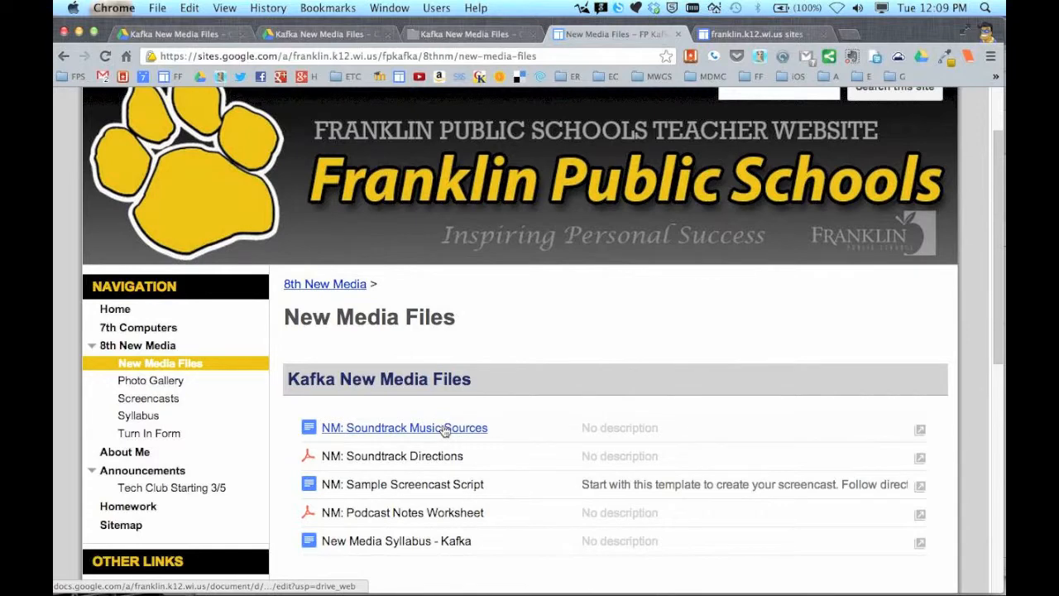